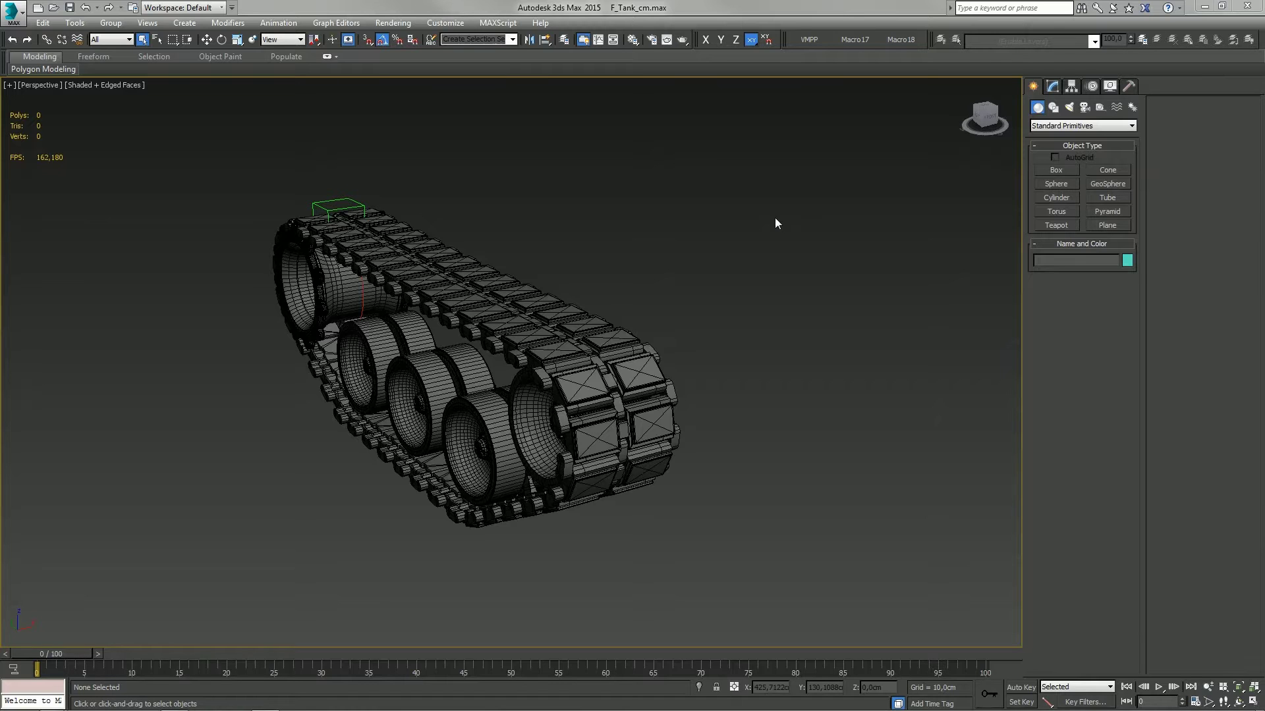
Step: Pan the Perspective view so the tank track and its road wheels sit centred
mouse_move(414, 326)
middle_down()
mouse_move(471, 304)
mouse_move(472, 324)
middle_up()
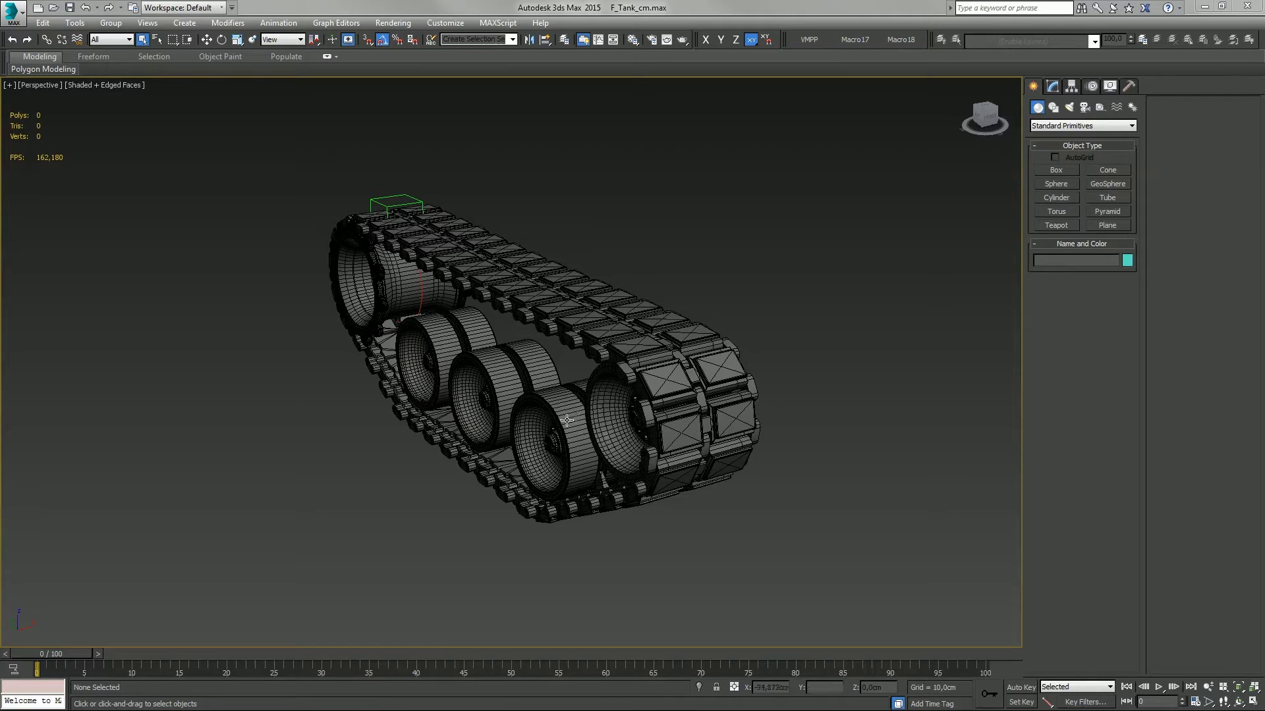
Step: Orbit and pan the view to a side-on, three-quarter look at the track
alt+middle_drag(512, 410, 593, 395)
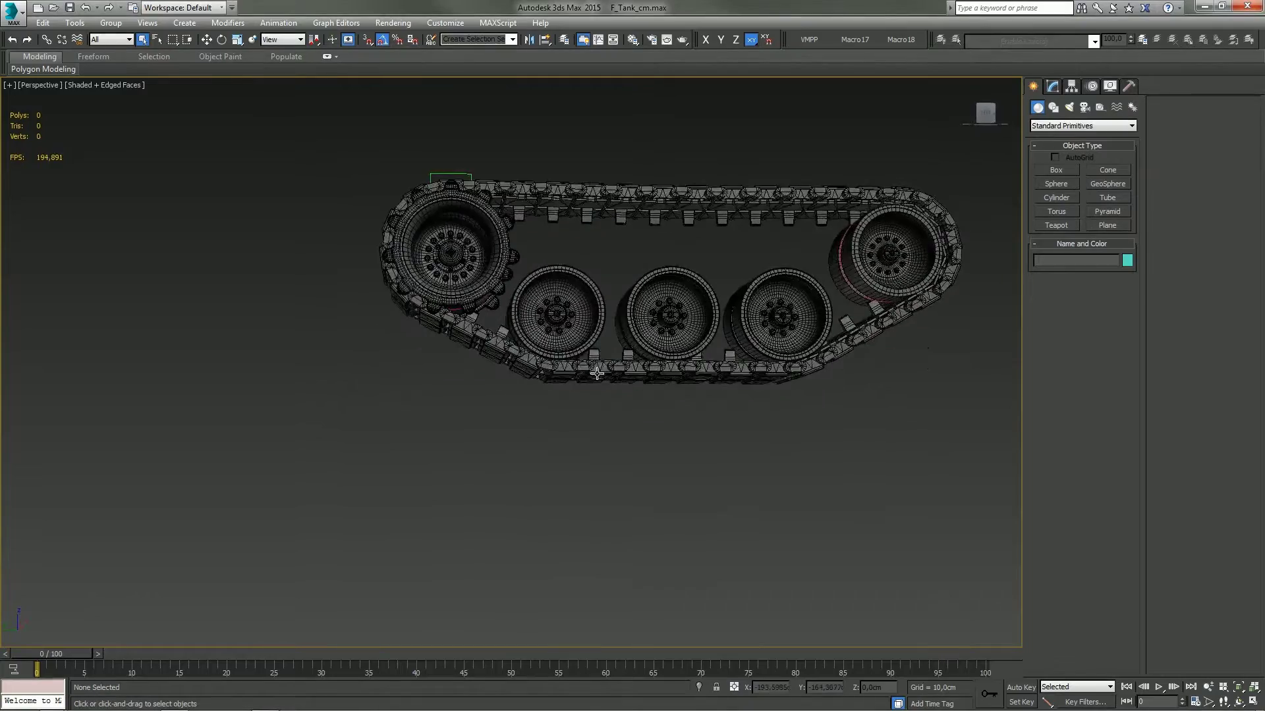
middle_drag(593, 330, 441, 455)
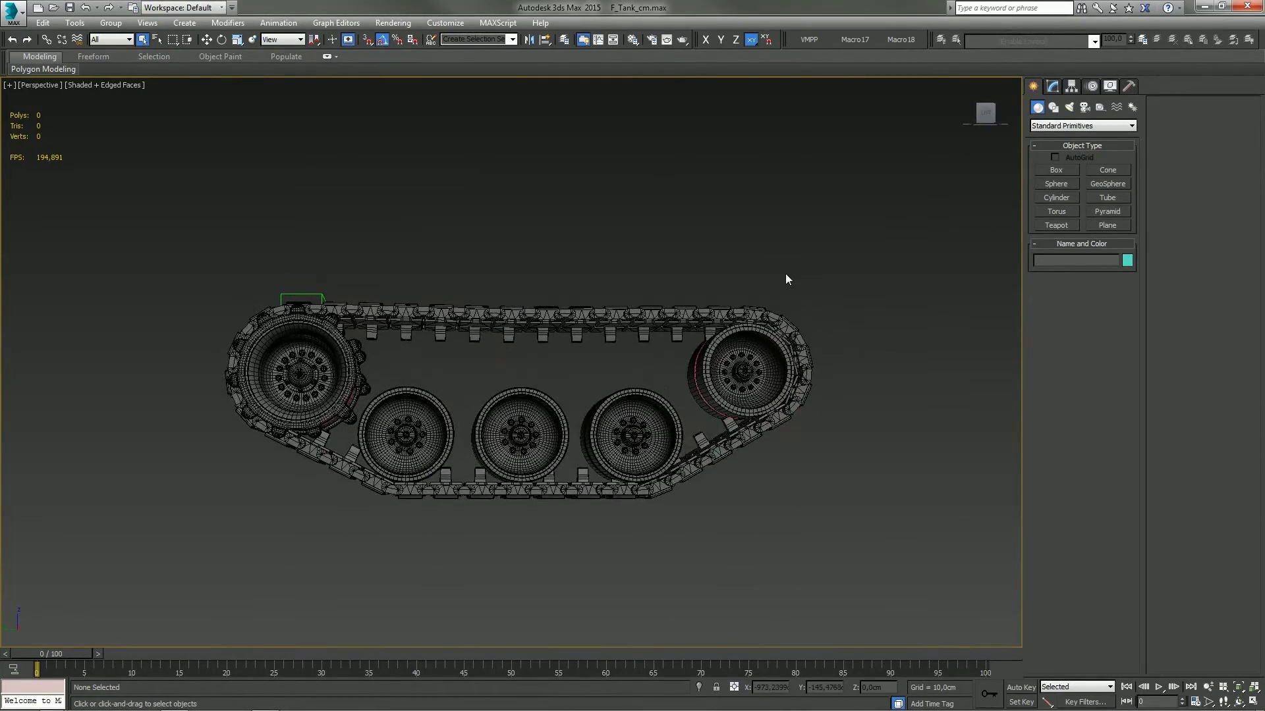
mouse_move(819, 259)
alt+middle_down()
mouse_move(762, 279)
mouse_move(562, 277)
mouse_move(839, 278)
alt+middle_up()
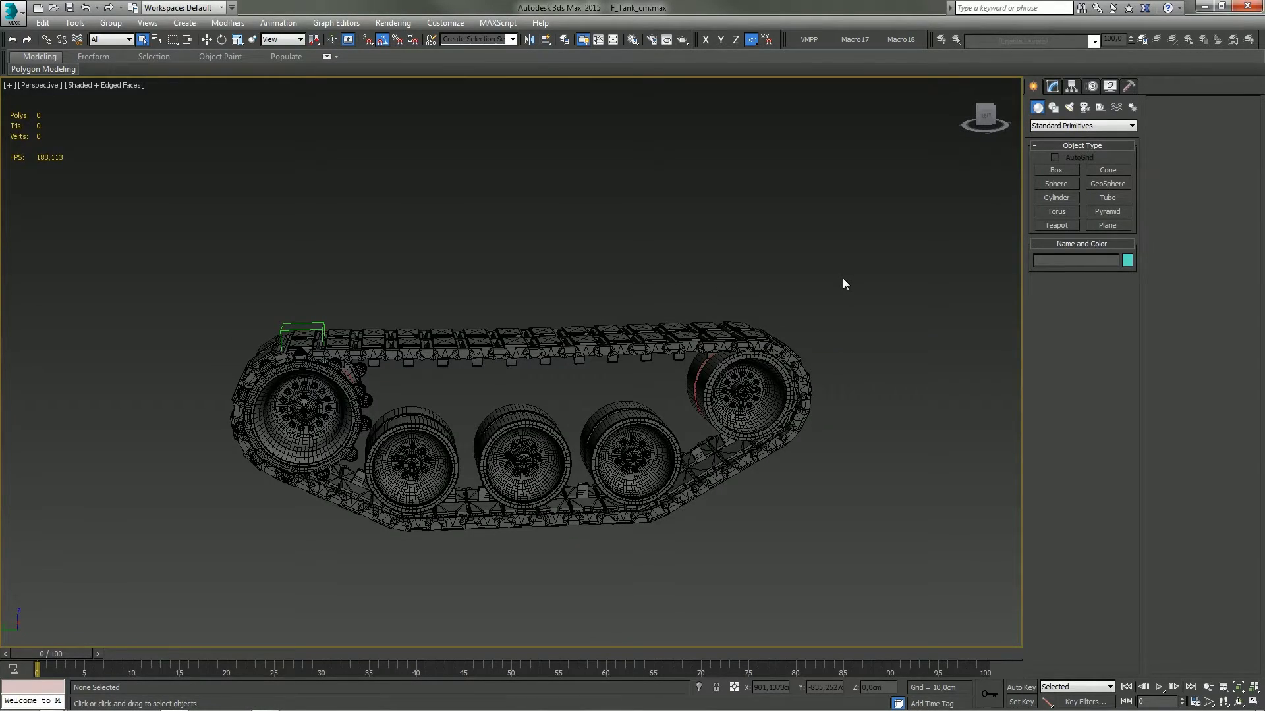
middle_drag(539, 381, 582, 314)
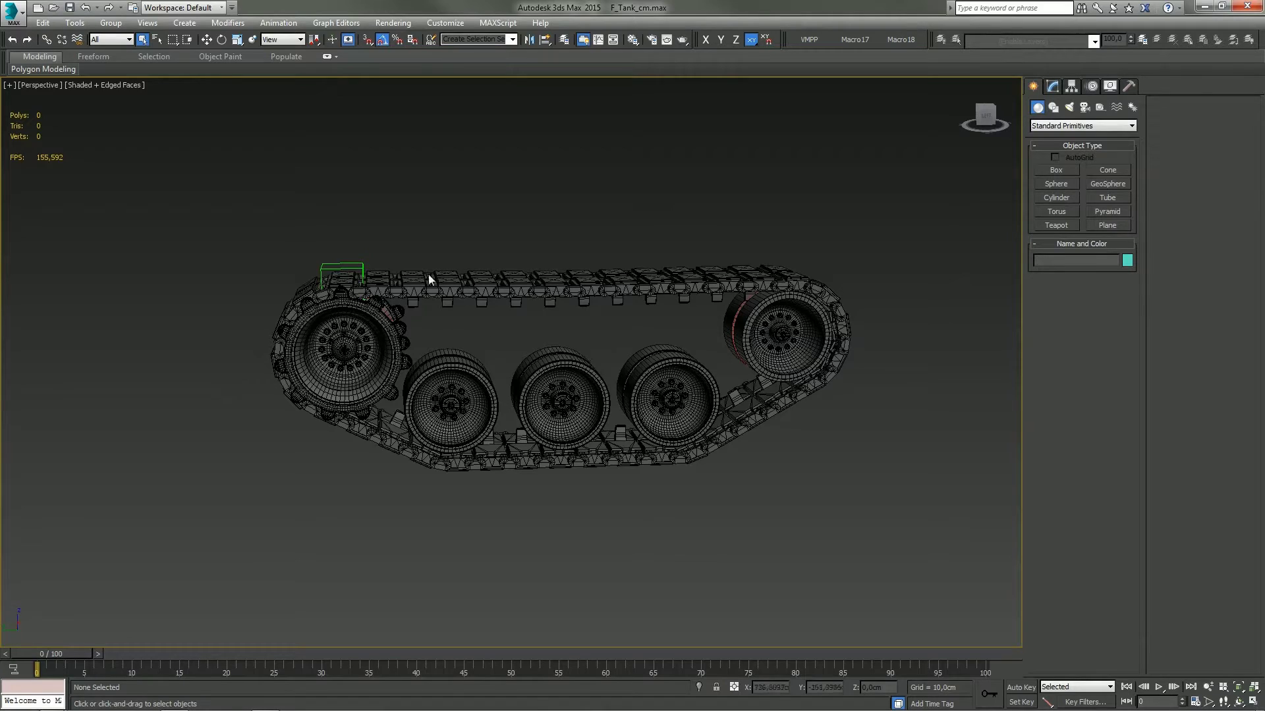
middle_drag(791, 419, 853, 508)
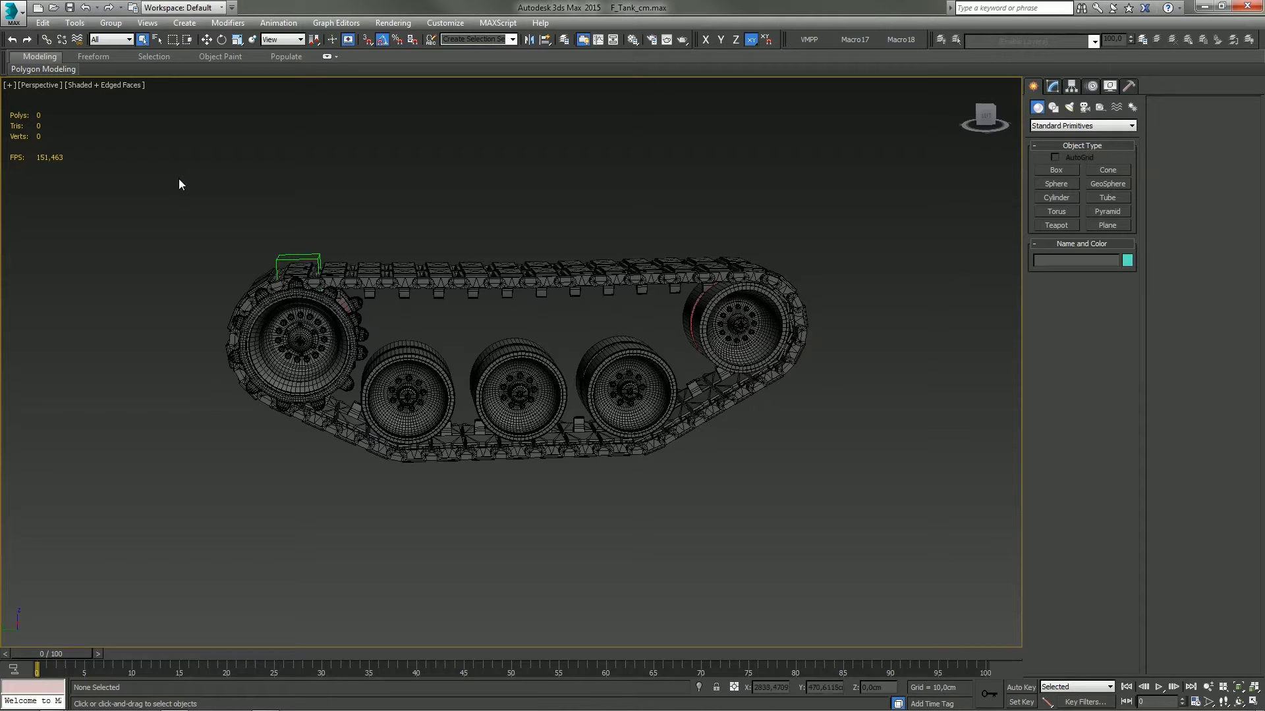
mouse_move(747, 307)
alt+middle_down()
mouse_move(480, 310)
mouse_move(526, 362)
mouse_move(551, 324)
mouse_move(495, 347)
mouse_move(646, 336)
mouse_move(734, 307)
alt+middle_up()
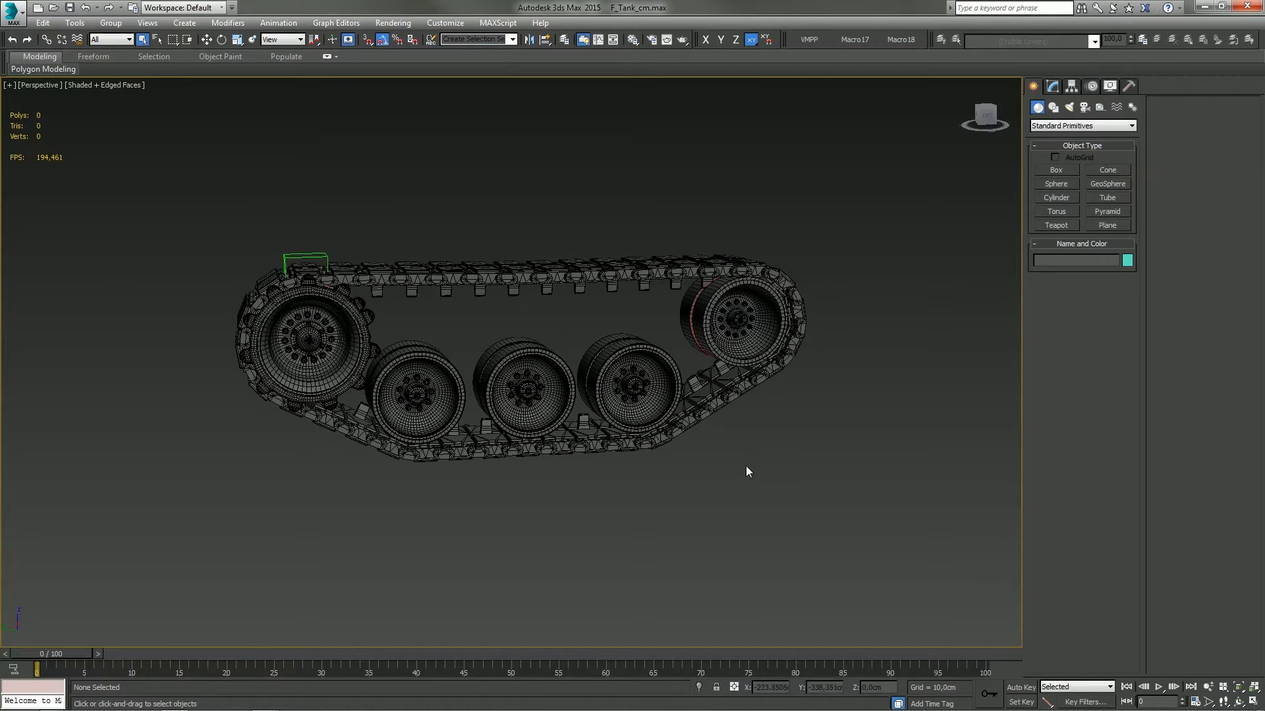
middle_drag(481, 355, 500, 387)
Step: Zoom in on the upper track links above the road wheels
scroll(555, 412, up, 2)
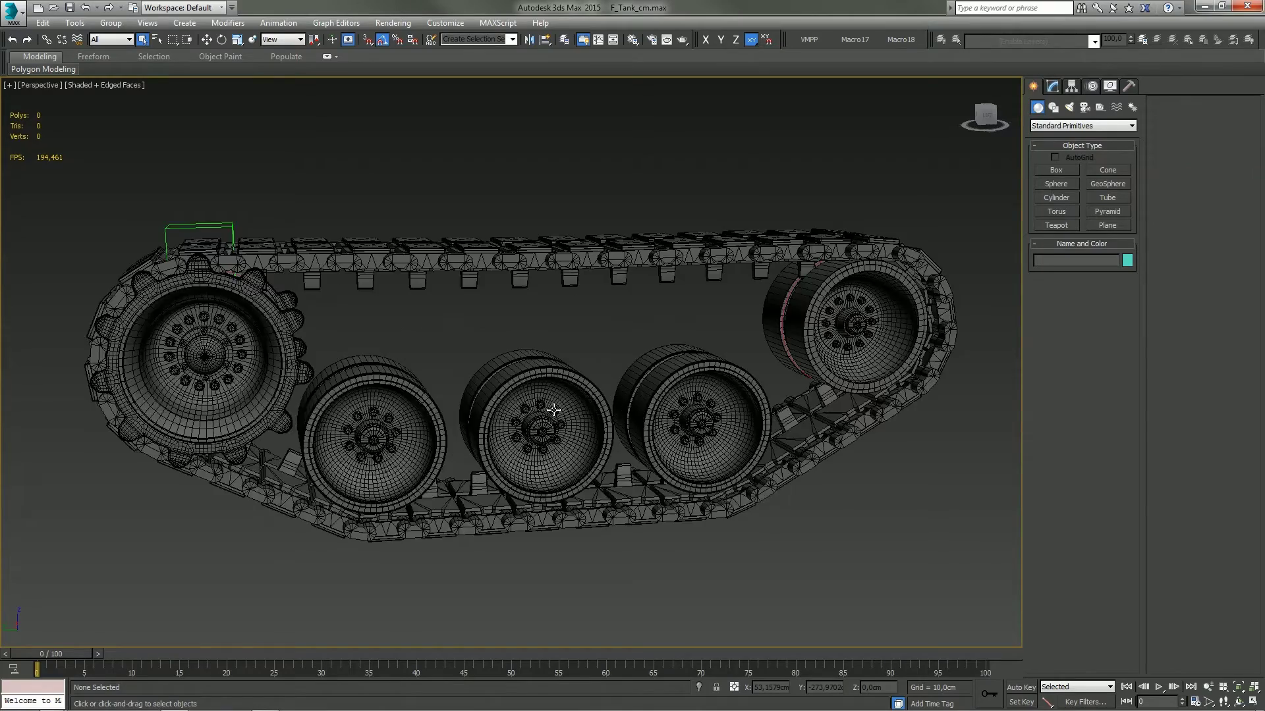
scroll(553, 409, up, 2)
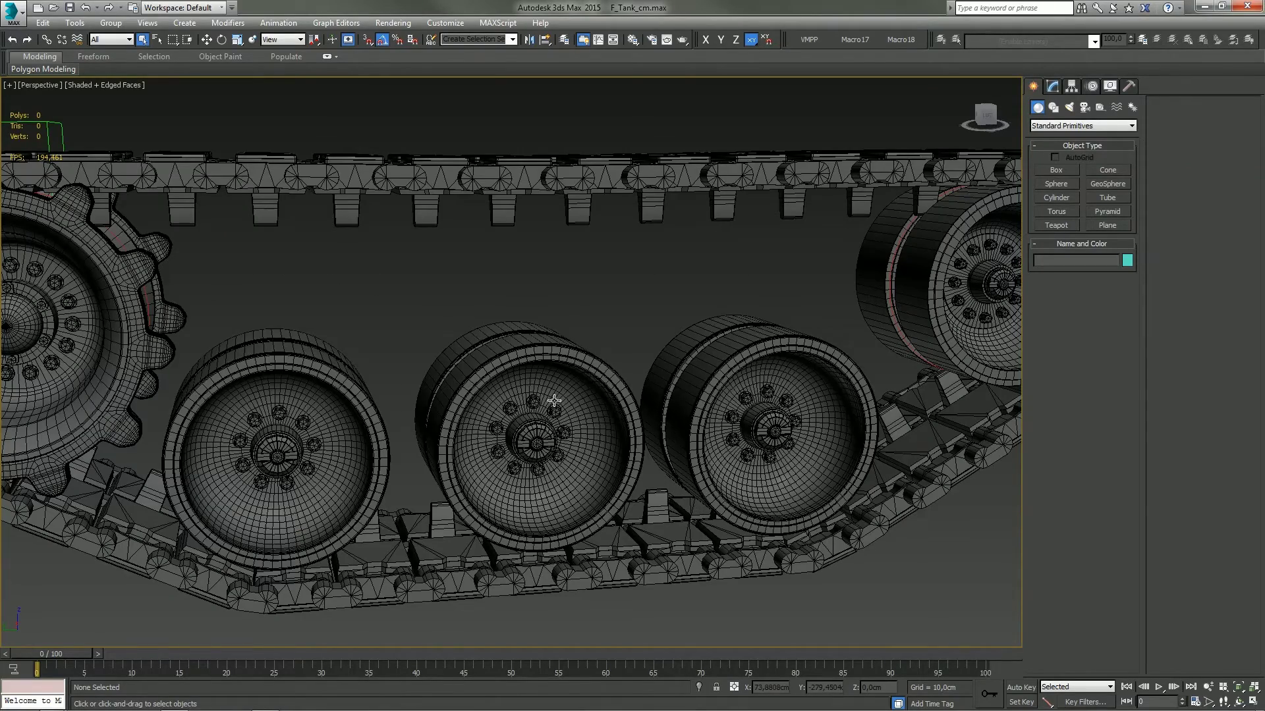
scroll(558, 332, up, 1)
scroll(558, 332, up, 1)
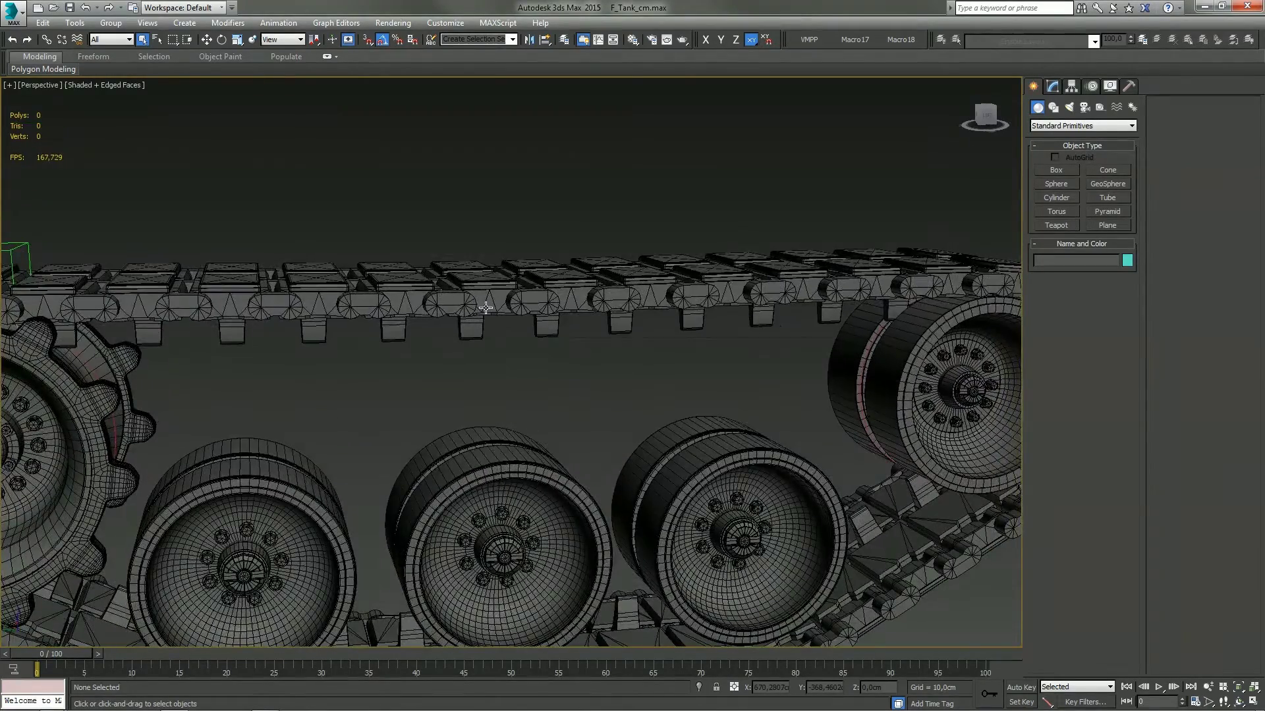
scroll(485, 307, up, 1)
scroll(485, 308, up, 1)
scroll(485, 308, down, 3)
scroll(460, 360, down, 2)
scroll(460, 361, down, 1)
Step: Select the Dummy004 helper box above the front drive sprocket
click(287, 24)
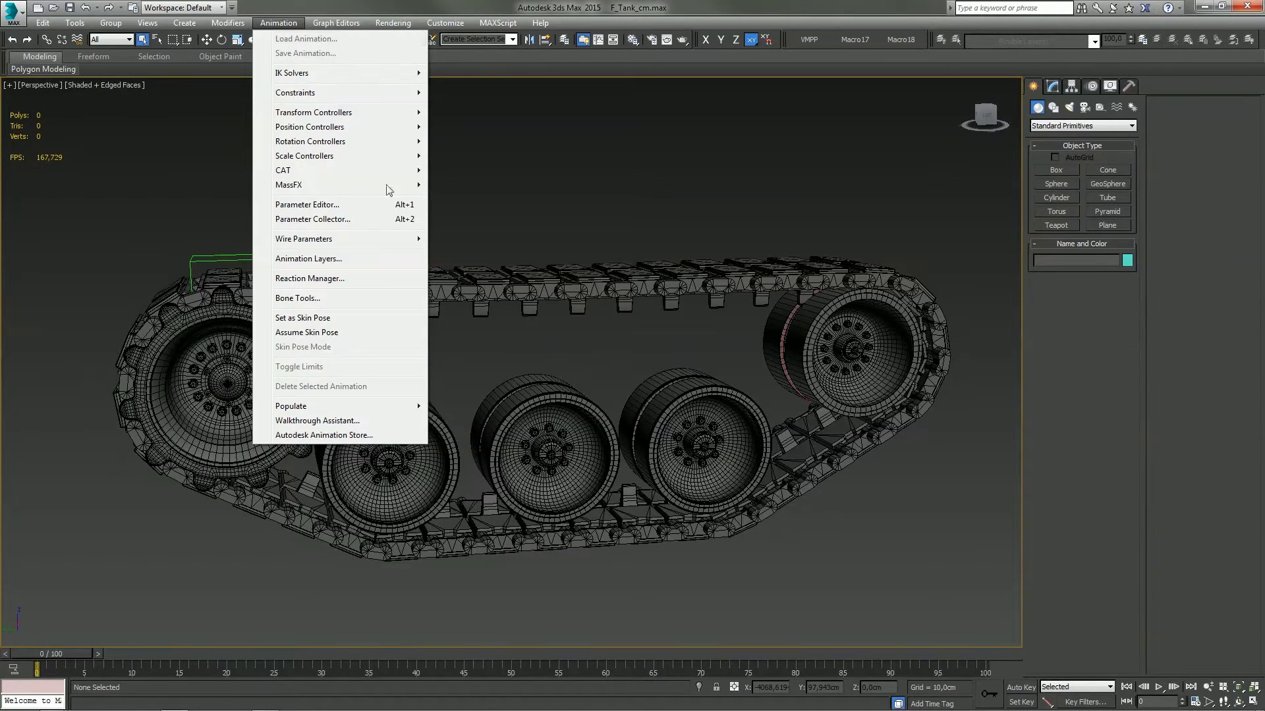
click(212, 263)
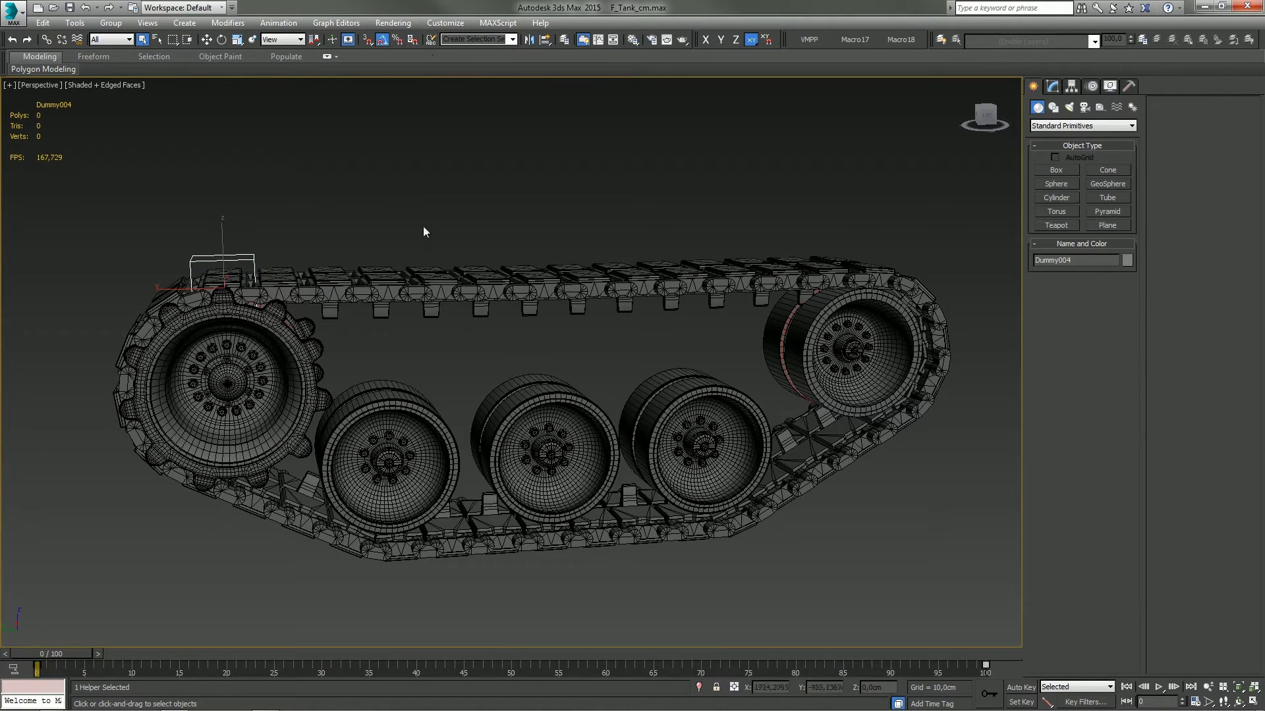
Step: Open the Animation menu with Dummy004 still selected
click(287, 21)
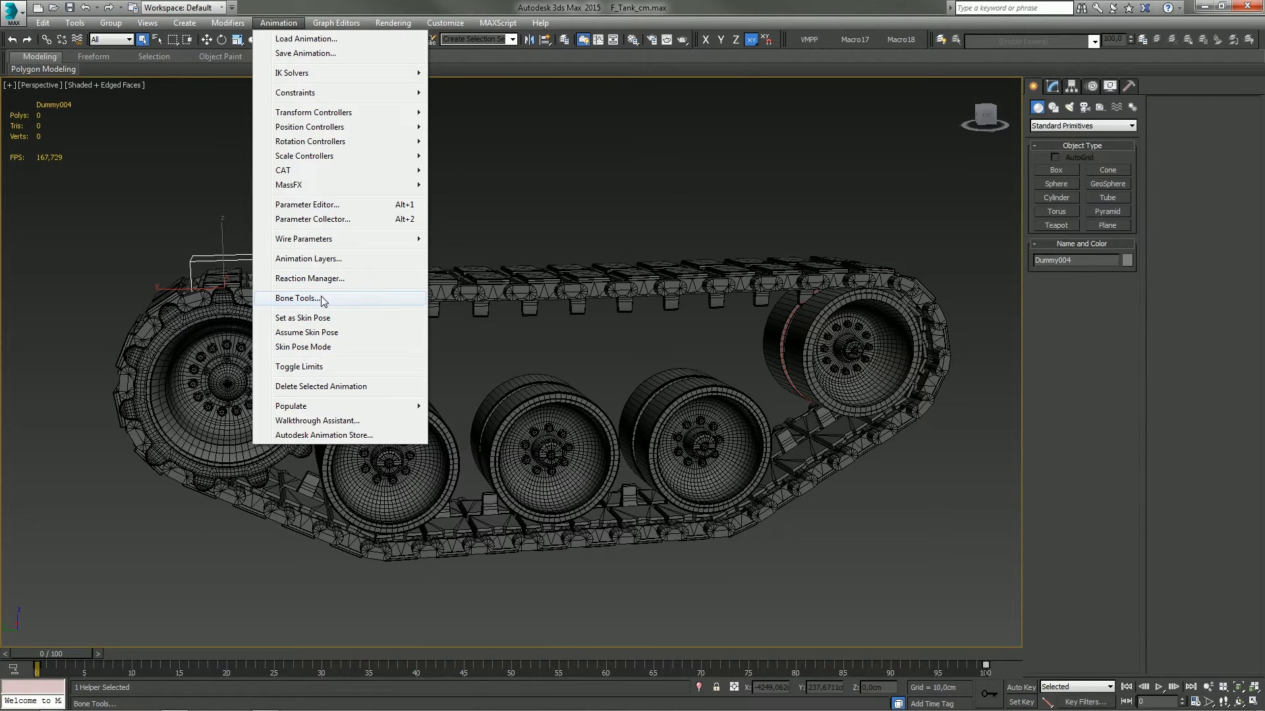
Step: Review the Bone Tools dialog, close it, and deselect Dummy004
click(323, 301)
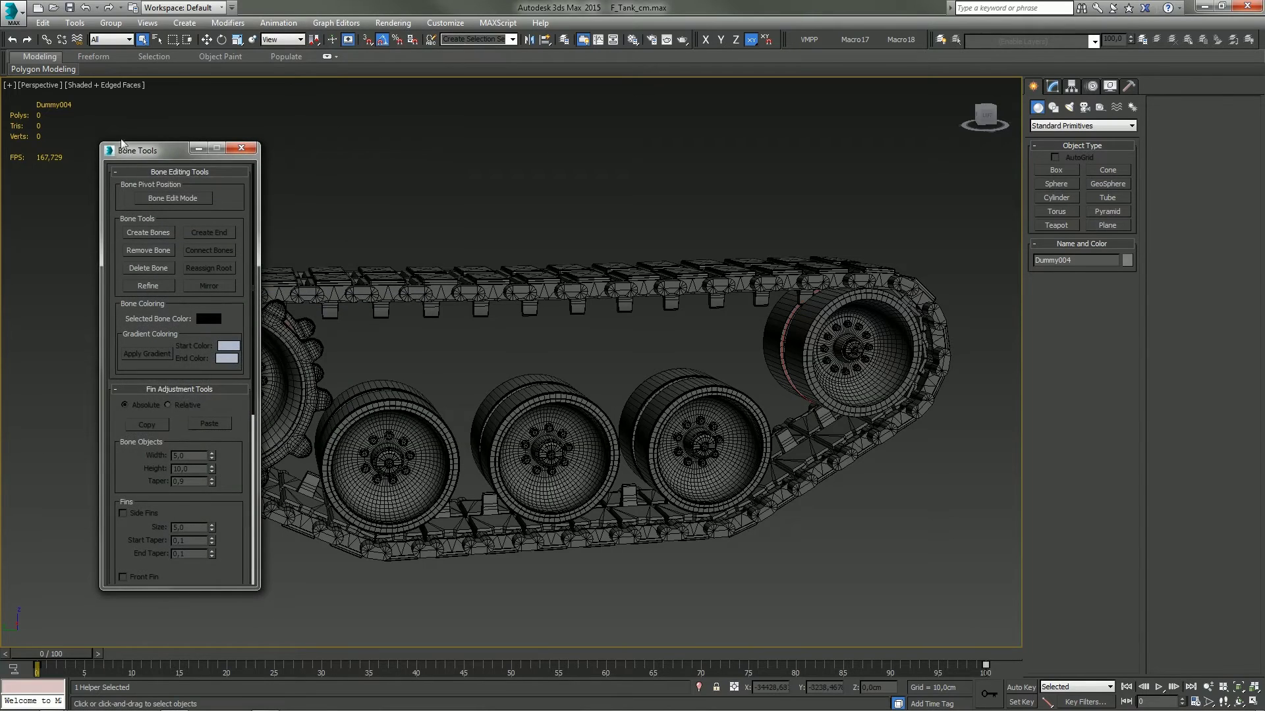
mouse_move(144, 128)
mouse_down()
mouse_move(418, 127)
mouse_move(465, 111)
mouse_up()
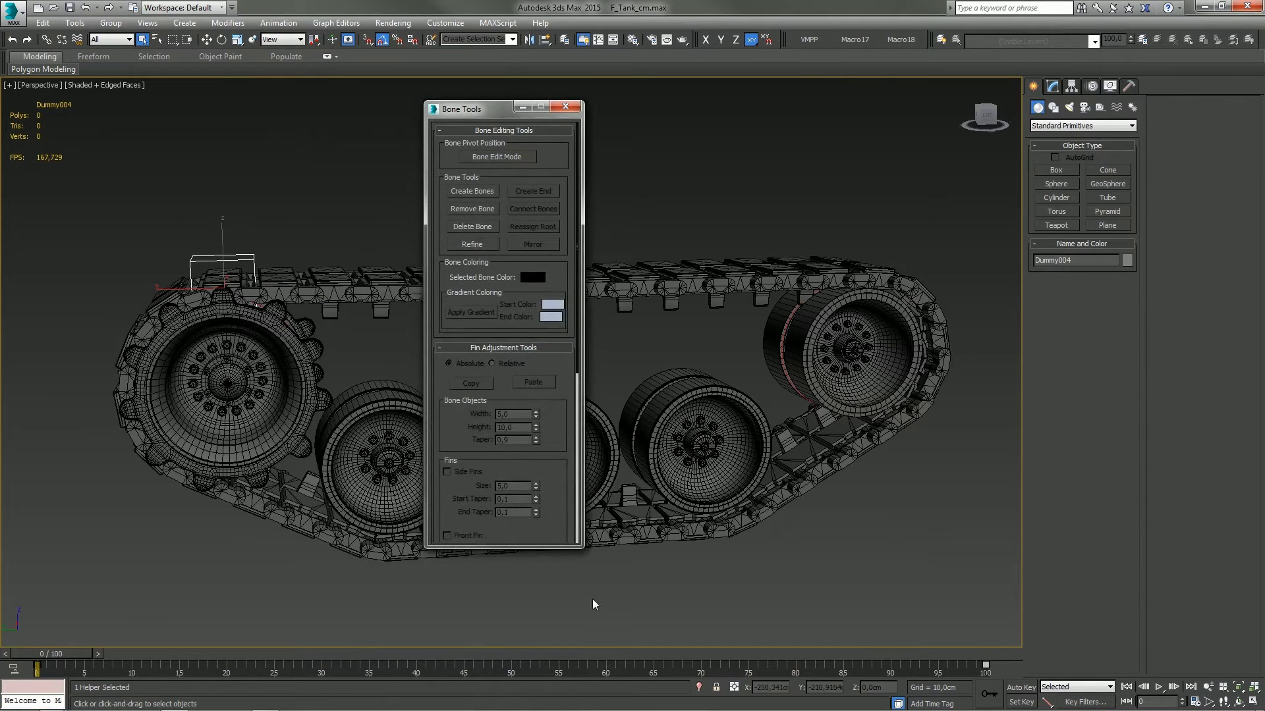
drag(581, 544, 580, 573)
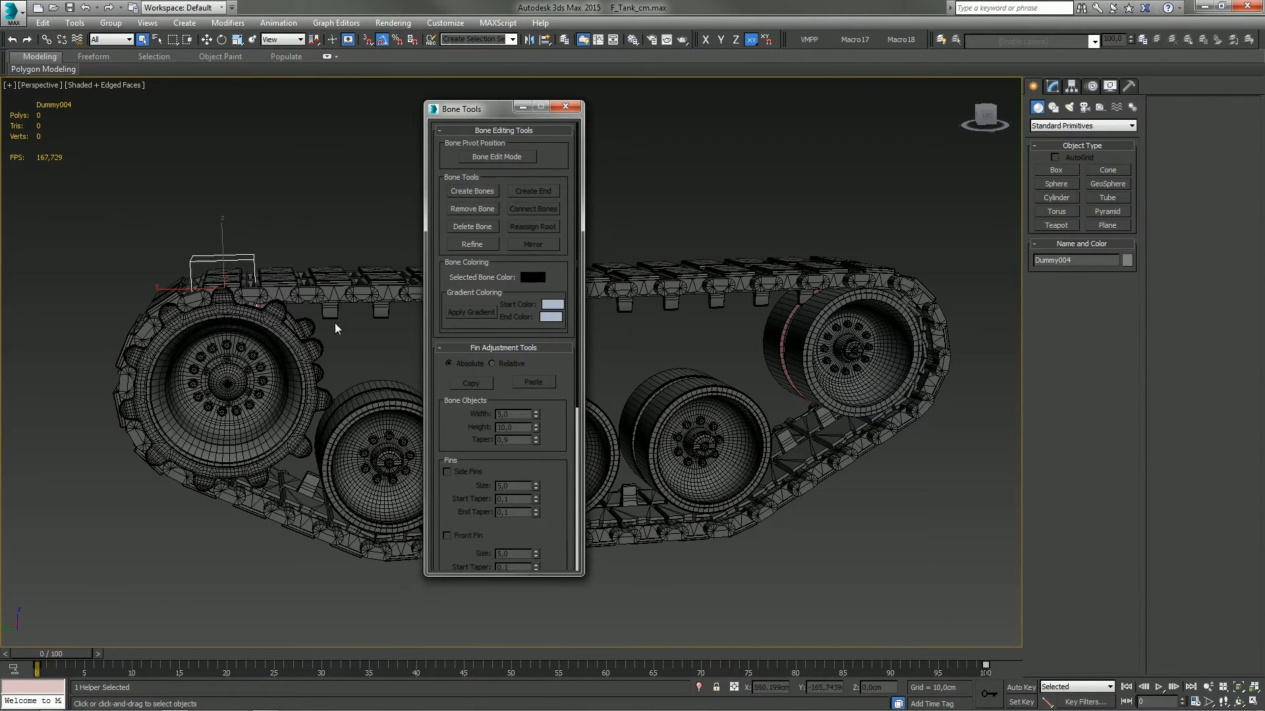
click(565, 107)
click(278, 23)
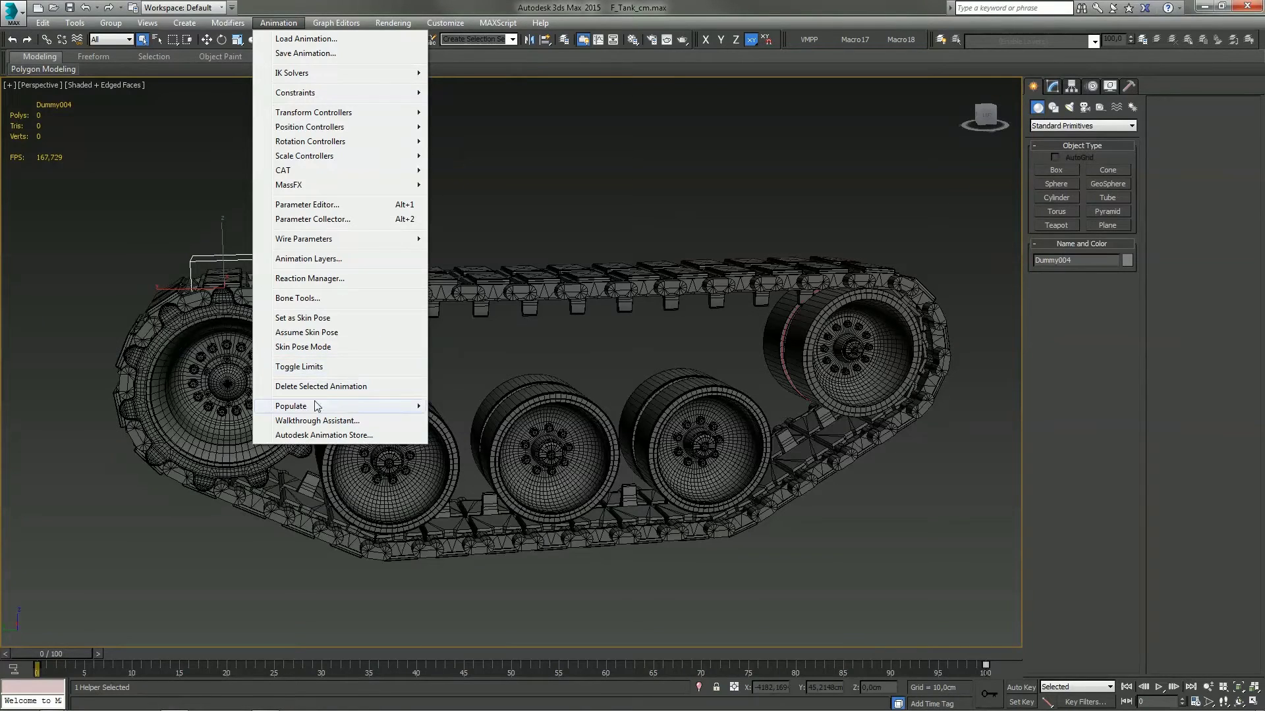
mouse_move(297, 406)
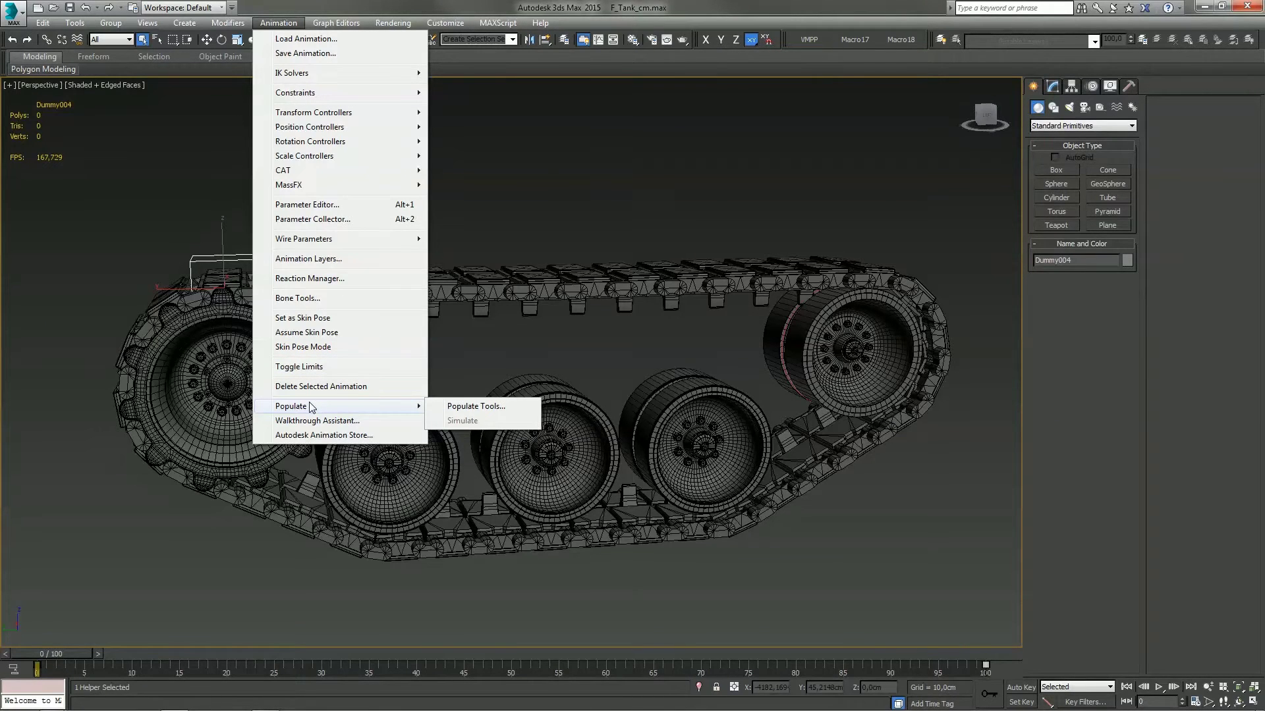
click(261, 547)
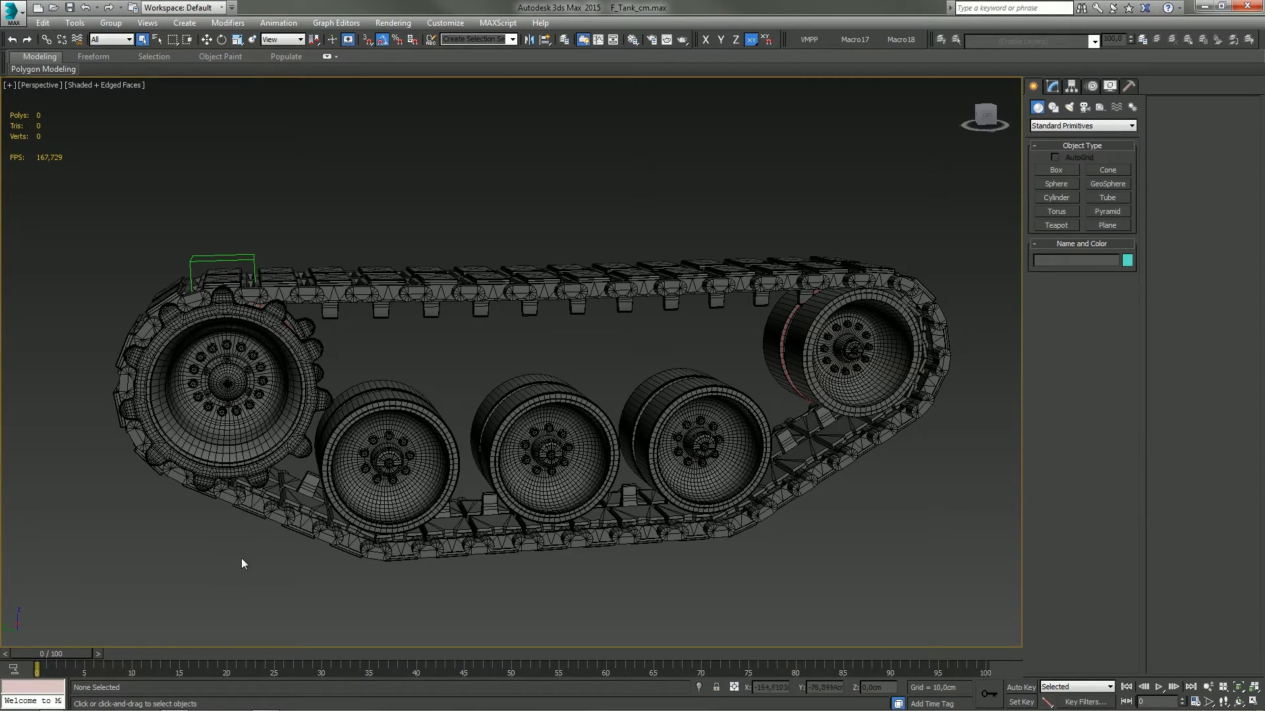
mouse_move(59, 654)
mouse_down()
mouse_move(920, 668)
mouse_move(56, 646)
mouse_up()
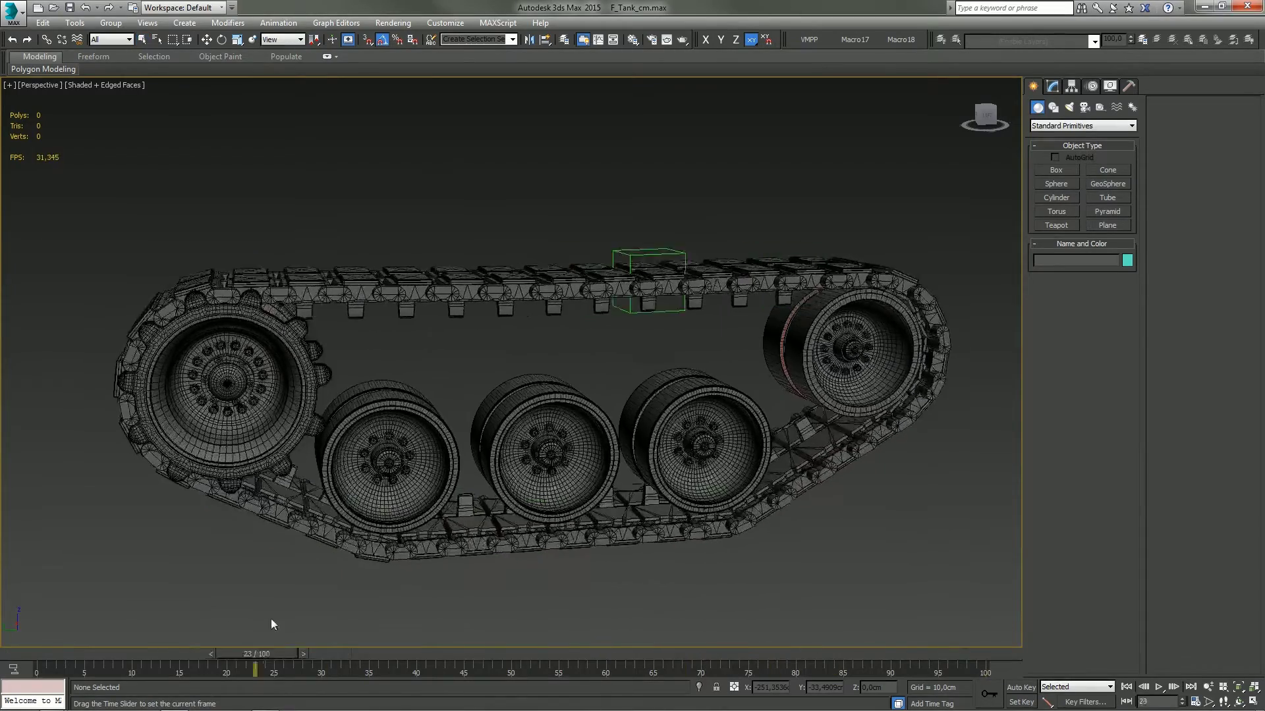
drag(52, 651, 300, 654)
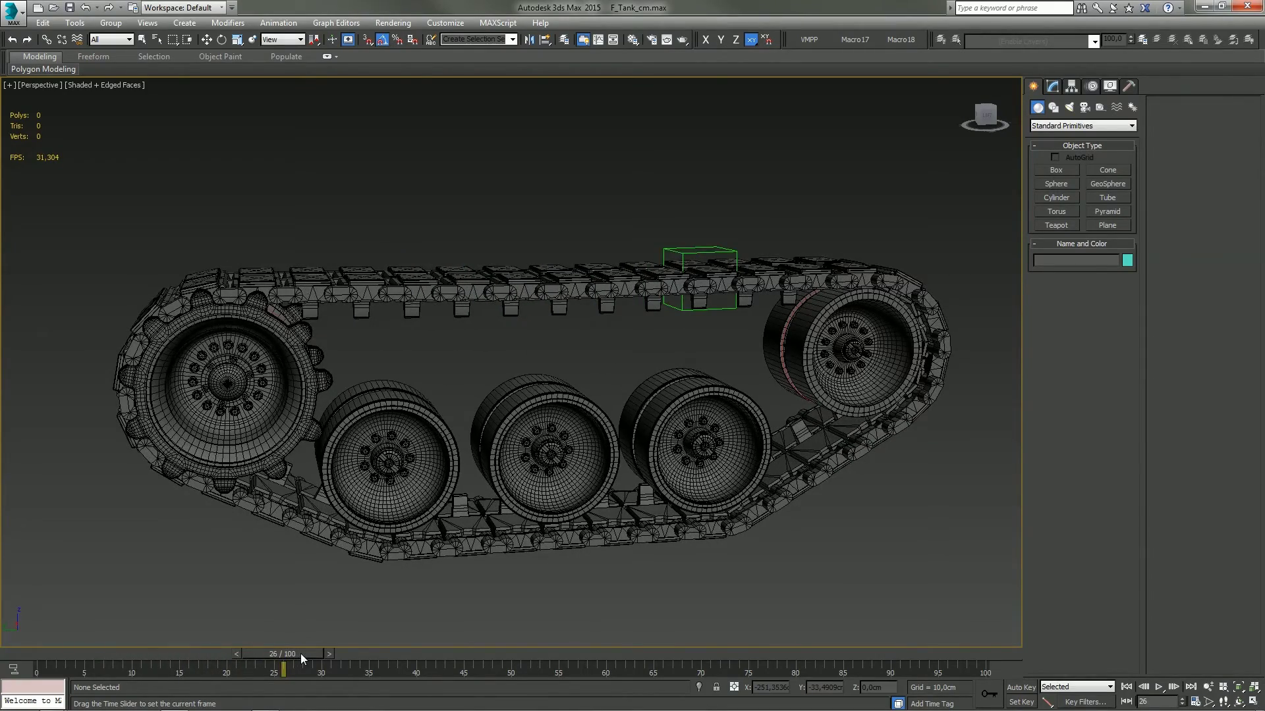
mouse_move(300, 653)
mouse_down()
mouse_move(998, 651)
mouse_move(33, 651)
mouse_up()
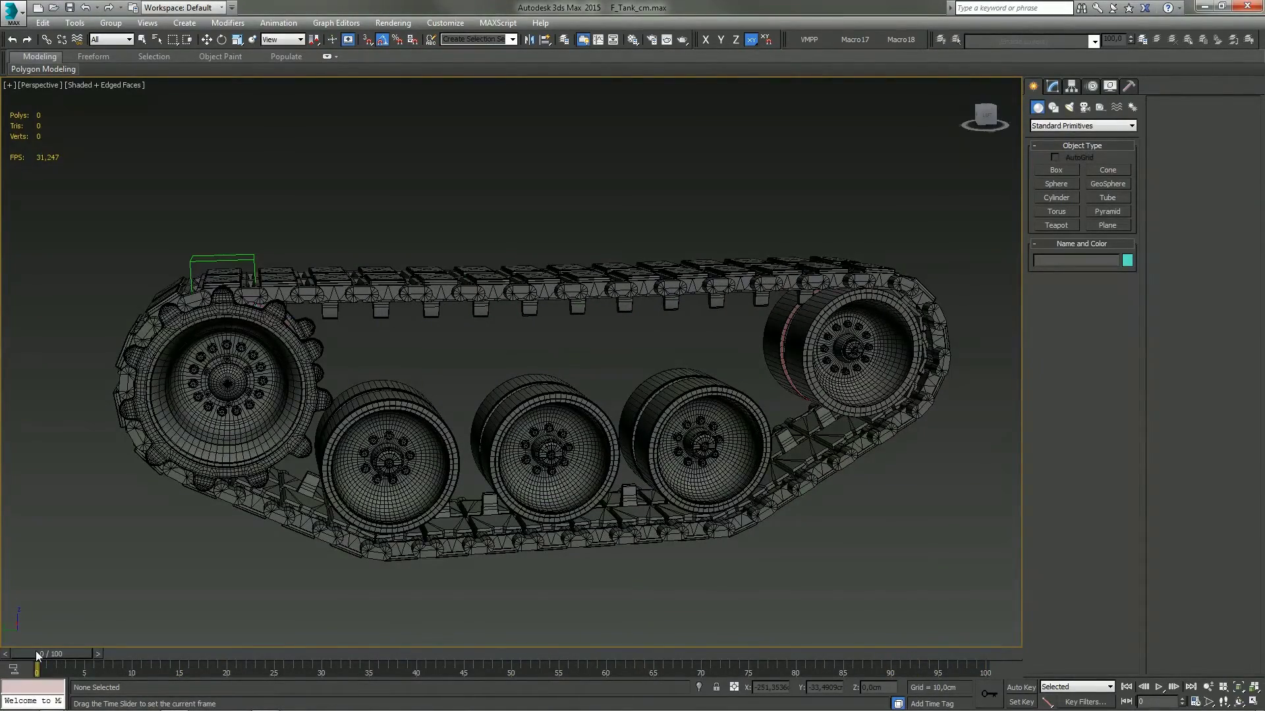
mouse_move(36, 651)
mouse_down()
mouse_move(109, 659)
mouse_move(42, 656)
mouse_up()
key(q)
ctrl+alt+drag(168, 669, 163, 666)
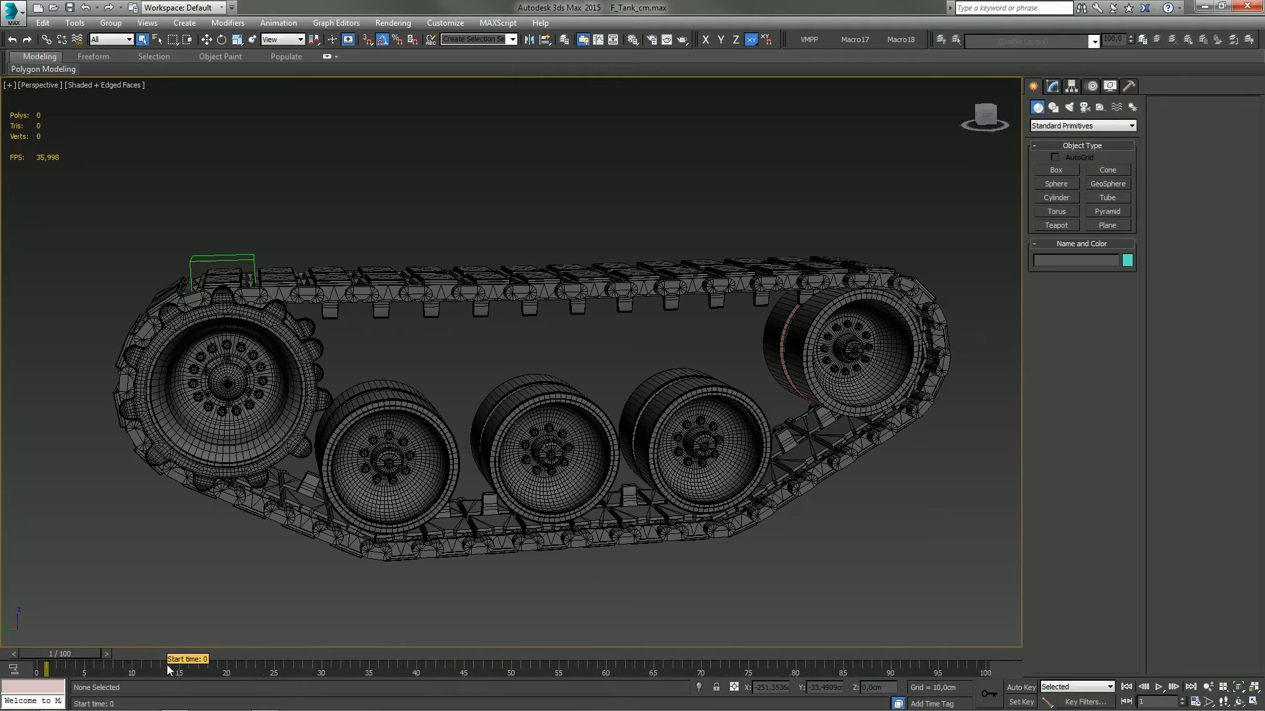
mouse_move(934, 667)
ctrl+alt+right_down()
mouse_move(334, 683)
mouse_move(246, 671)
mouse_move(930, 670)
ctrl+alt+right_up()
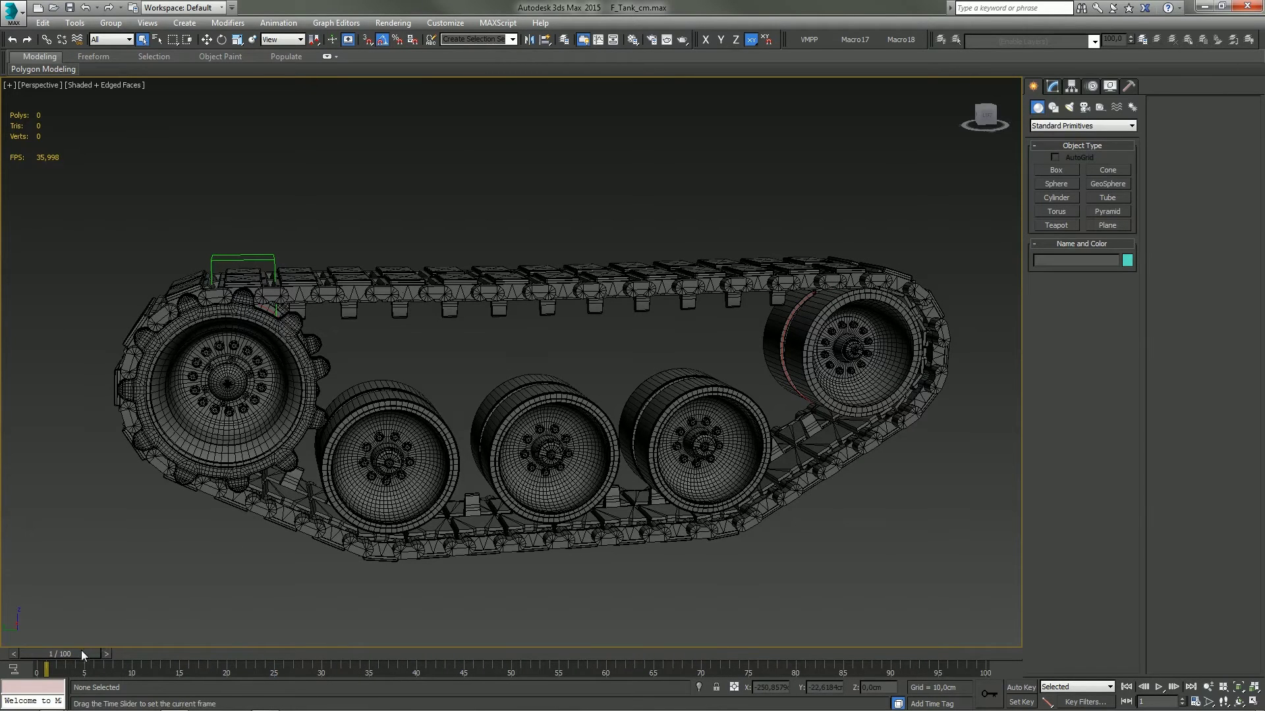
drag(81, 650, 71, 652)
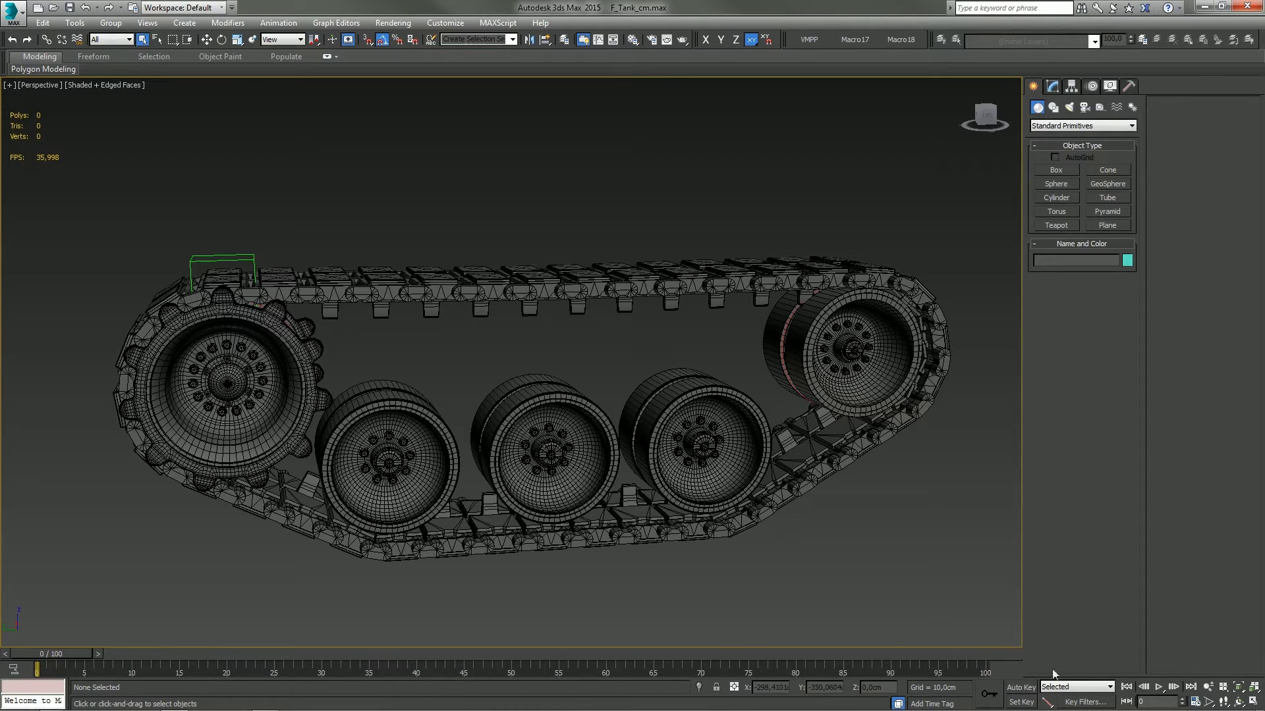
middle_drag(713, 484, 695, 451)
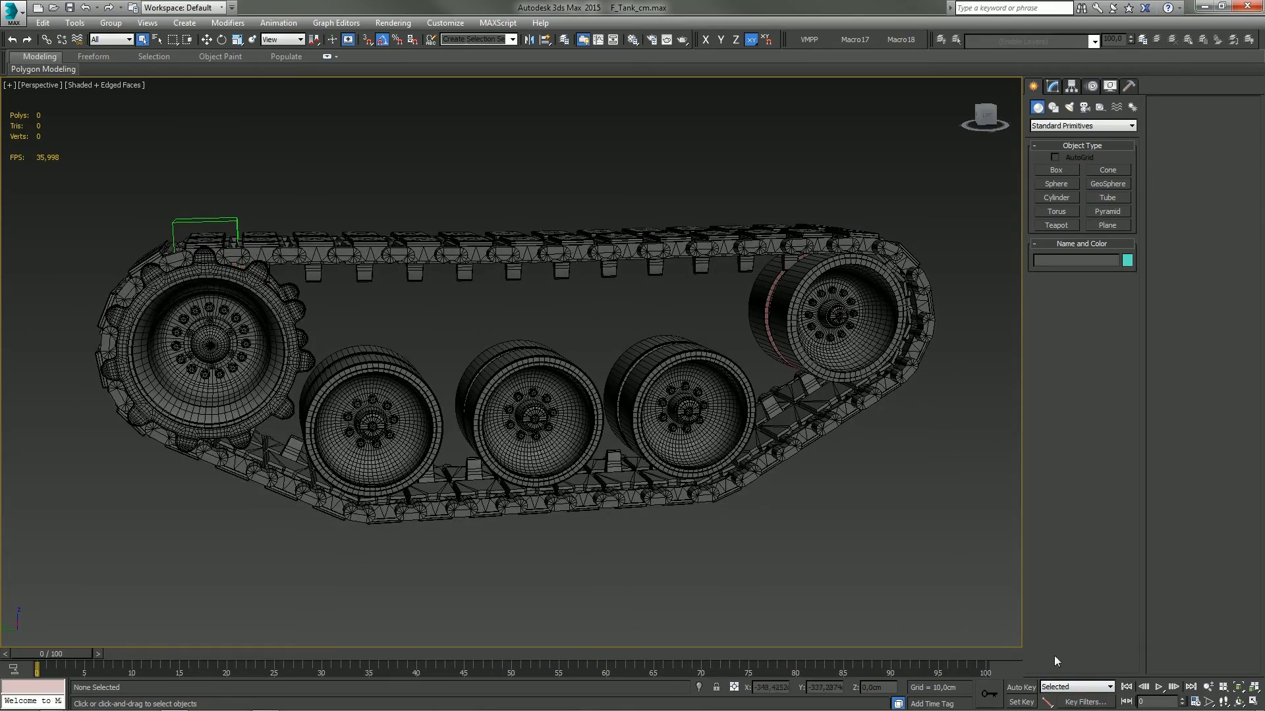
mouse_move(638, 396)
middle_down()
mouse_move(645, 426)
mouse_move(618, 392)
middle_up()
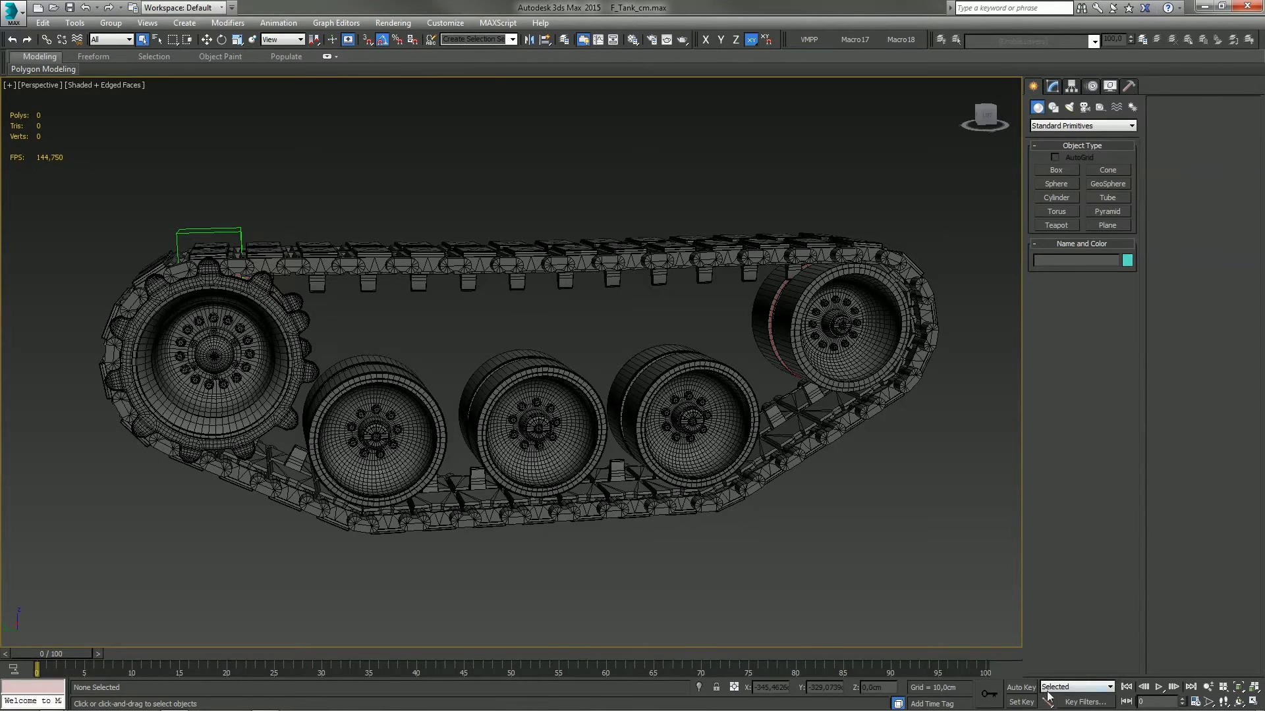
Step: Exclude Position in the Set Key Filters dialog, then close it
click(1088, 705)
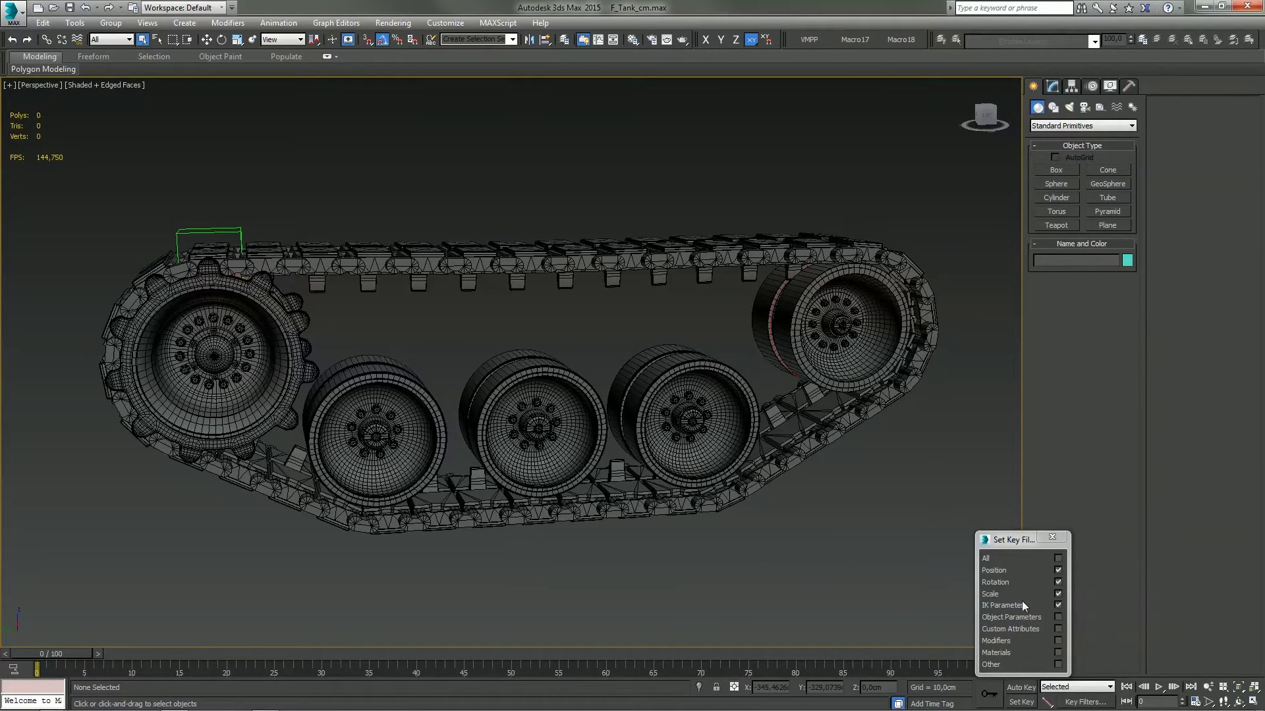
click(1057, 570)
click(1058, 571)
click(1064, 542)
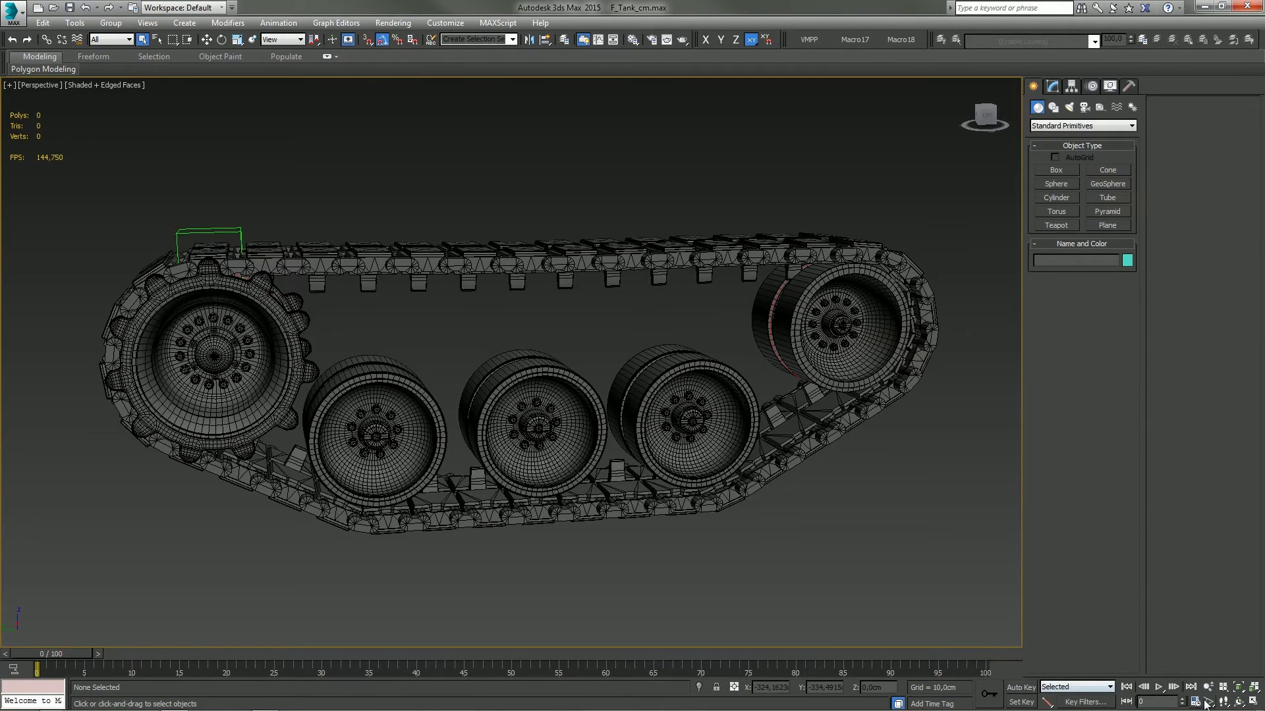
Step: Play and step through the track animation, ending on frame 100
click(1158, 687)
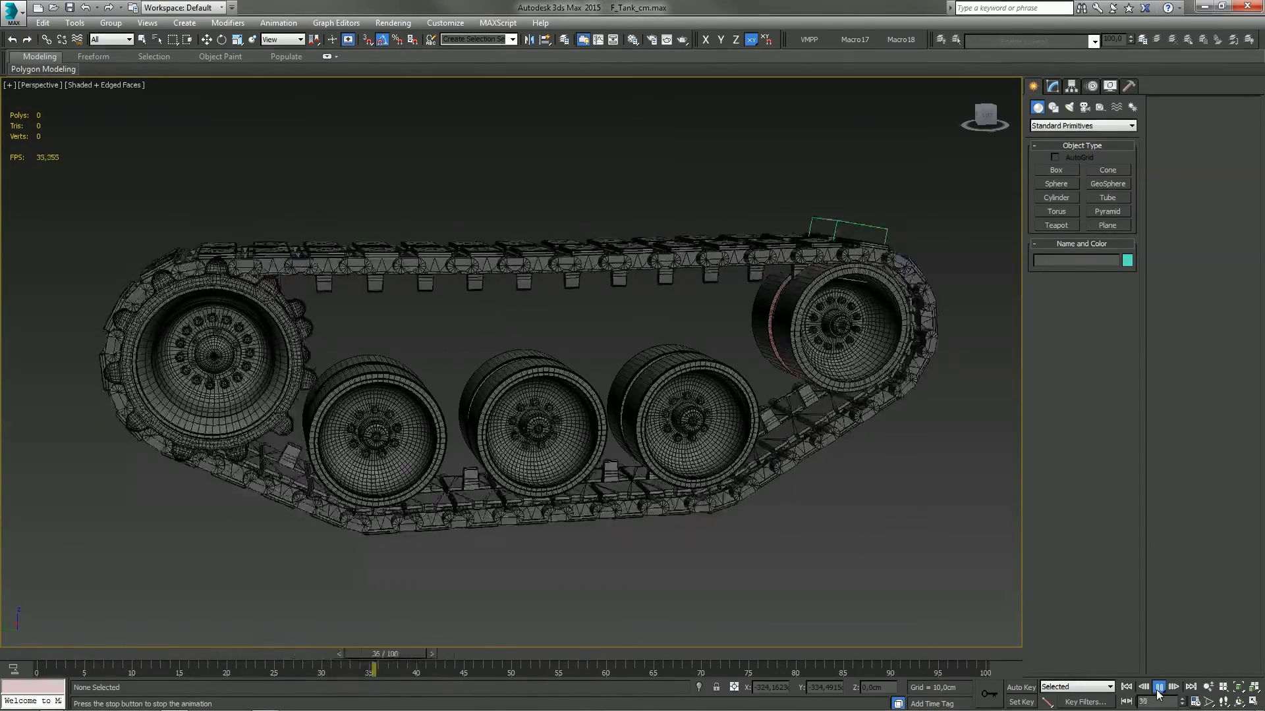
click(1158, 687)
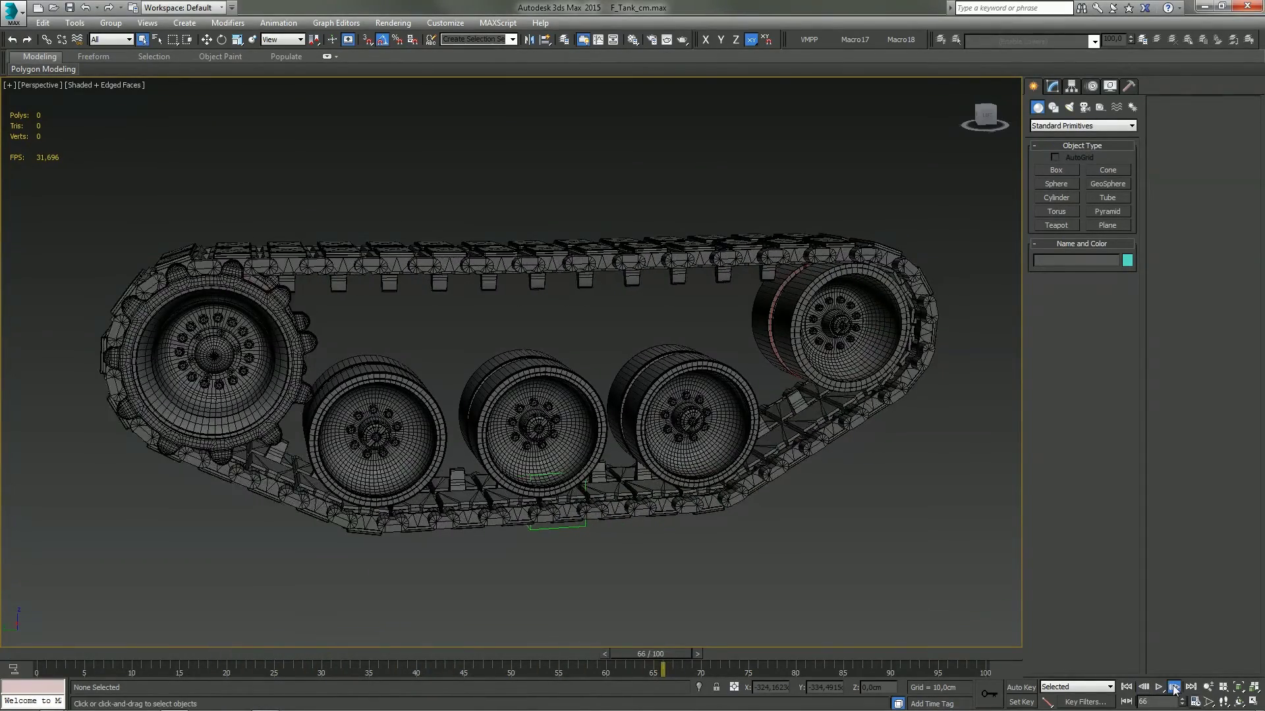
click(1173, 686)
click(1173, 687)
click(1143, 687)
click(1126, 687)
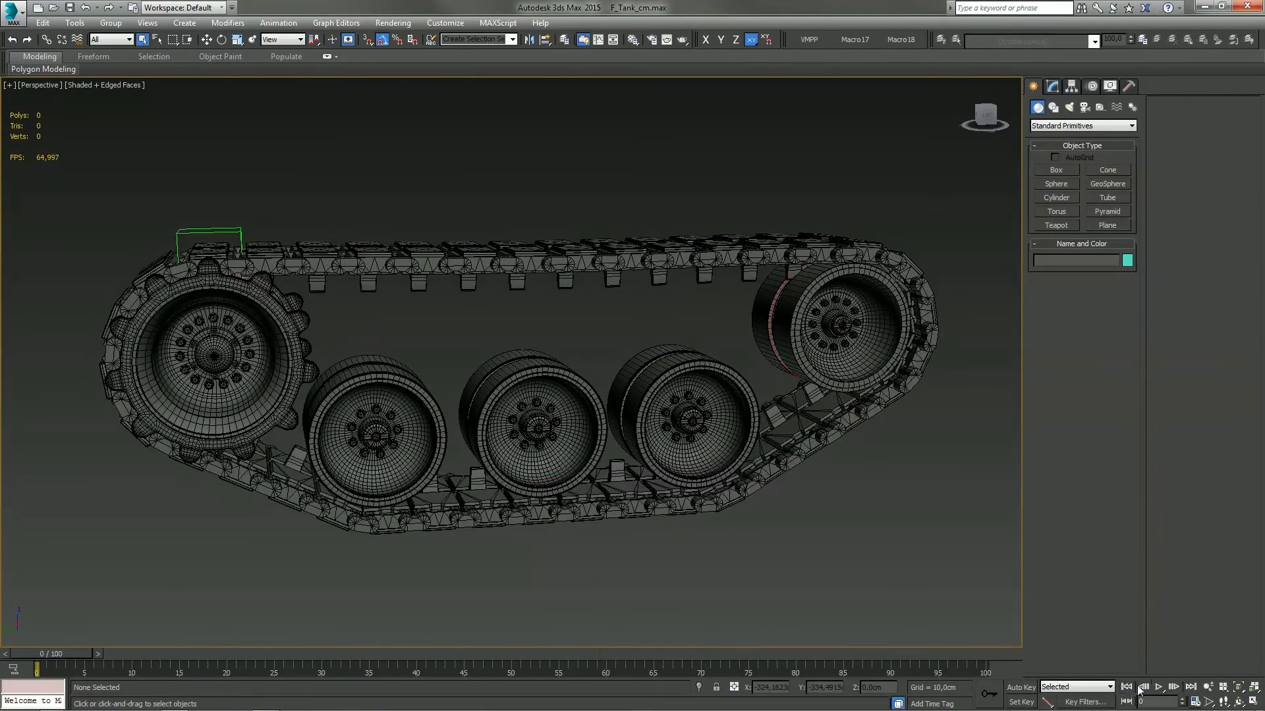
click(1192, 687)
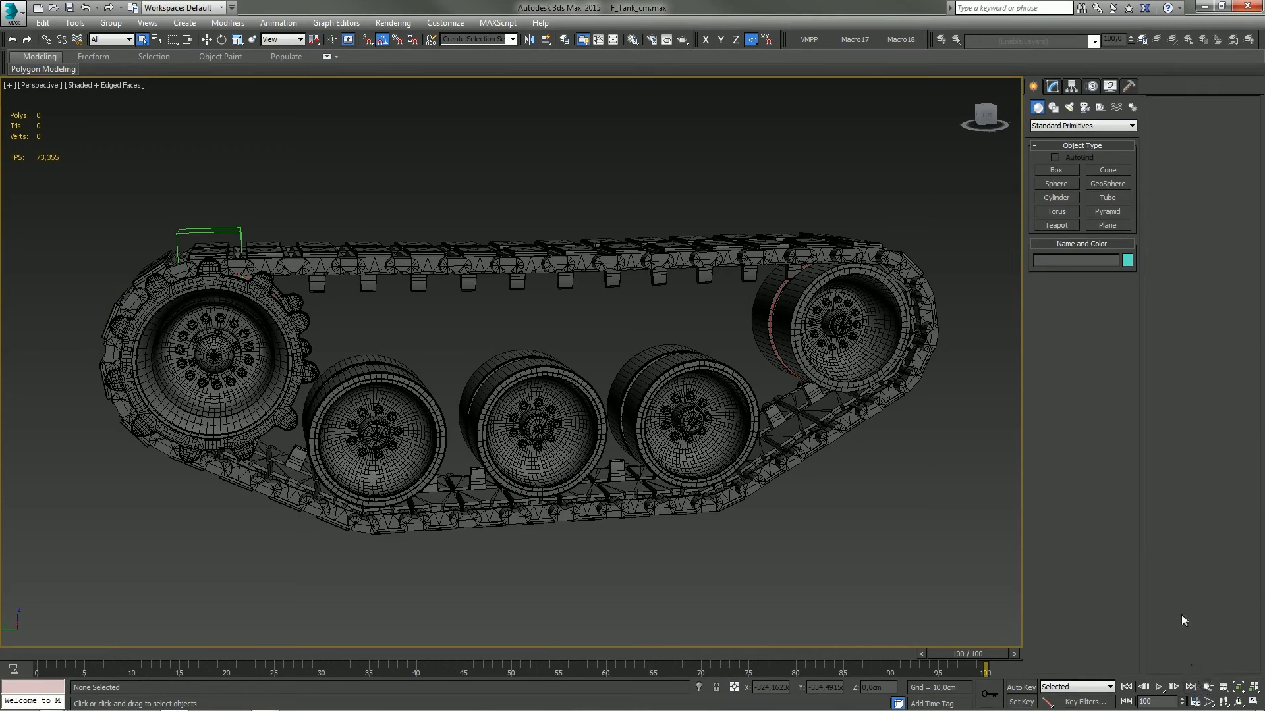
right_click(1161, 689)
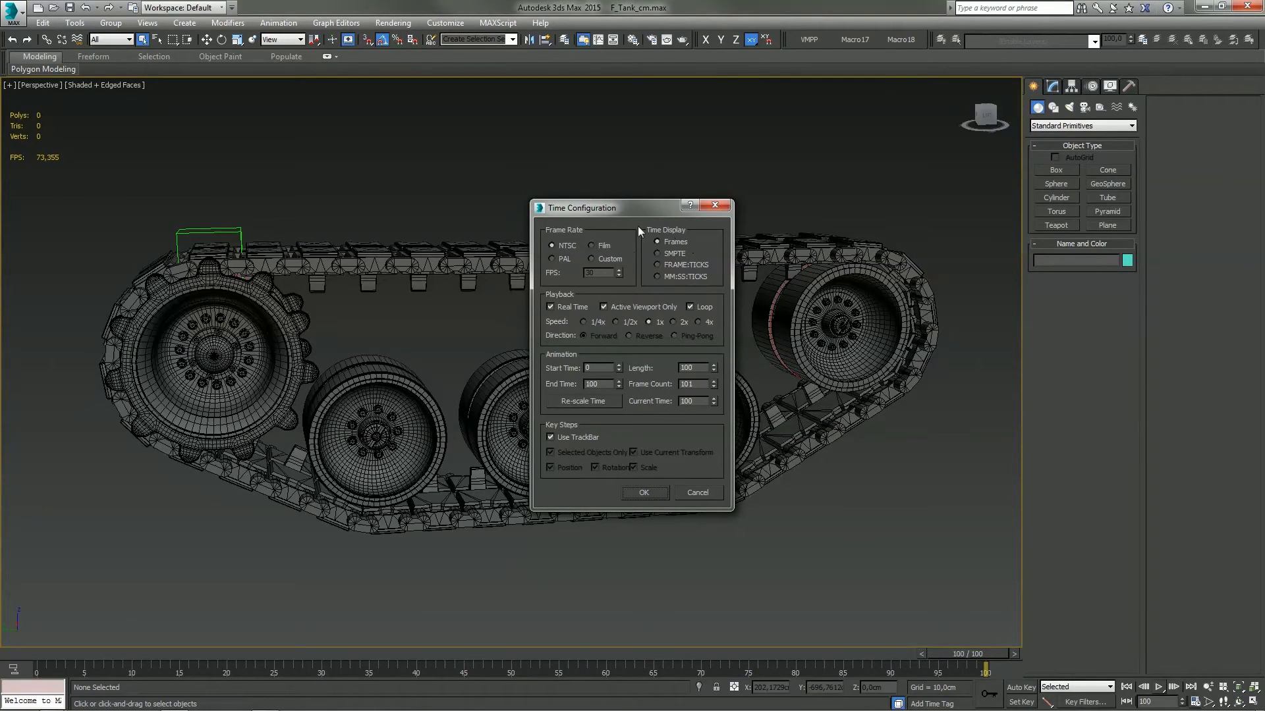
click(588, 243)
click(591, 259)
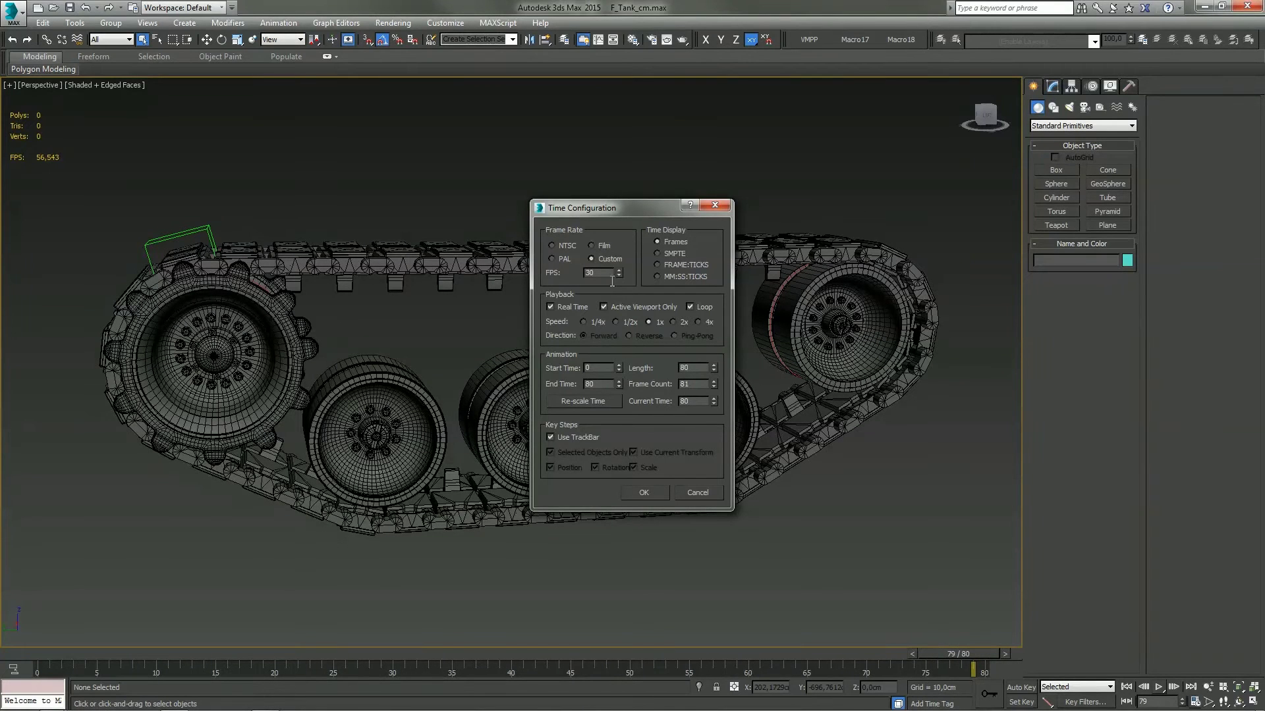
click(562, 247)
text(100)
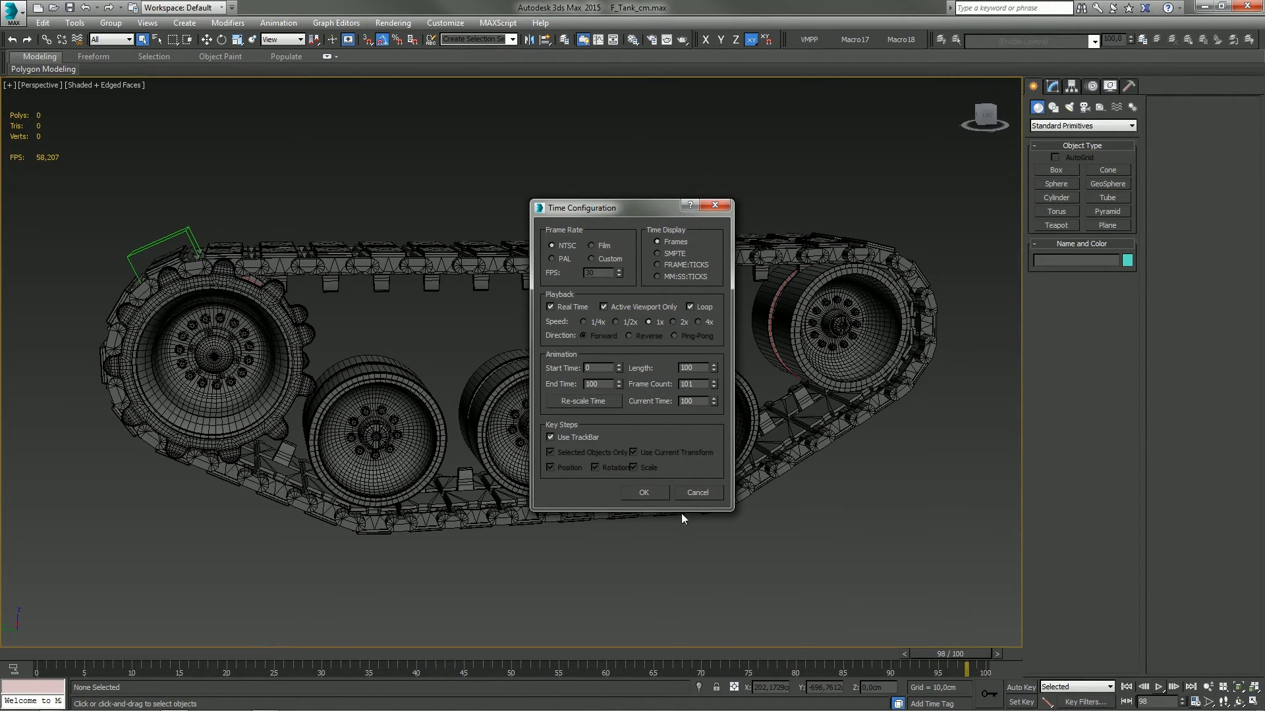
click(644, 493)
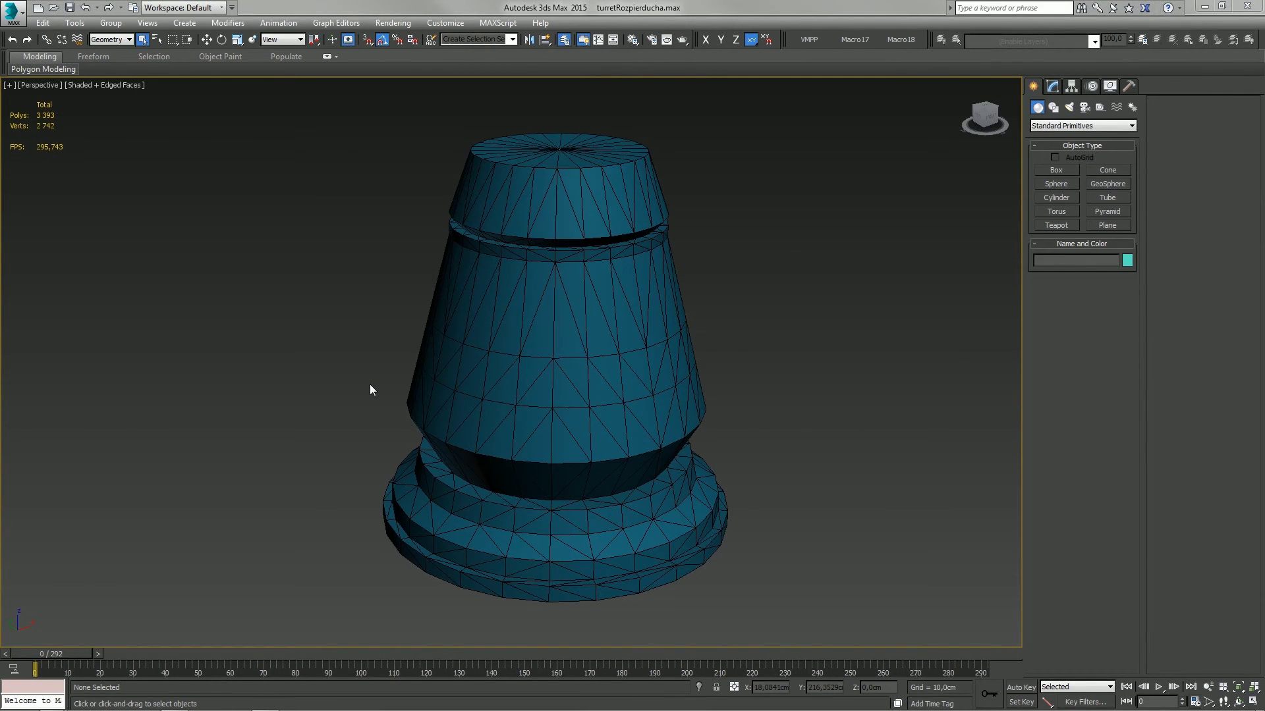
Step: Zoom and pan the Perspective view to frame the whole turret in turretRozpierducha.max
mouse_move(512, 363)
middle_down()
mouse_move(443, 367)
mouse_move(600, 372)
mouse_move(516, 401)
mouse_move(531, 412)
middle_up()
scroll(438, 383, down, 2)
scroll(520, 400, up, 1)
scroll(521, 431, up, 1)
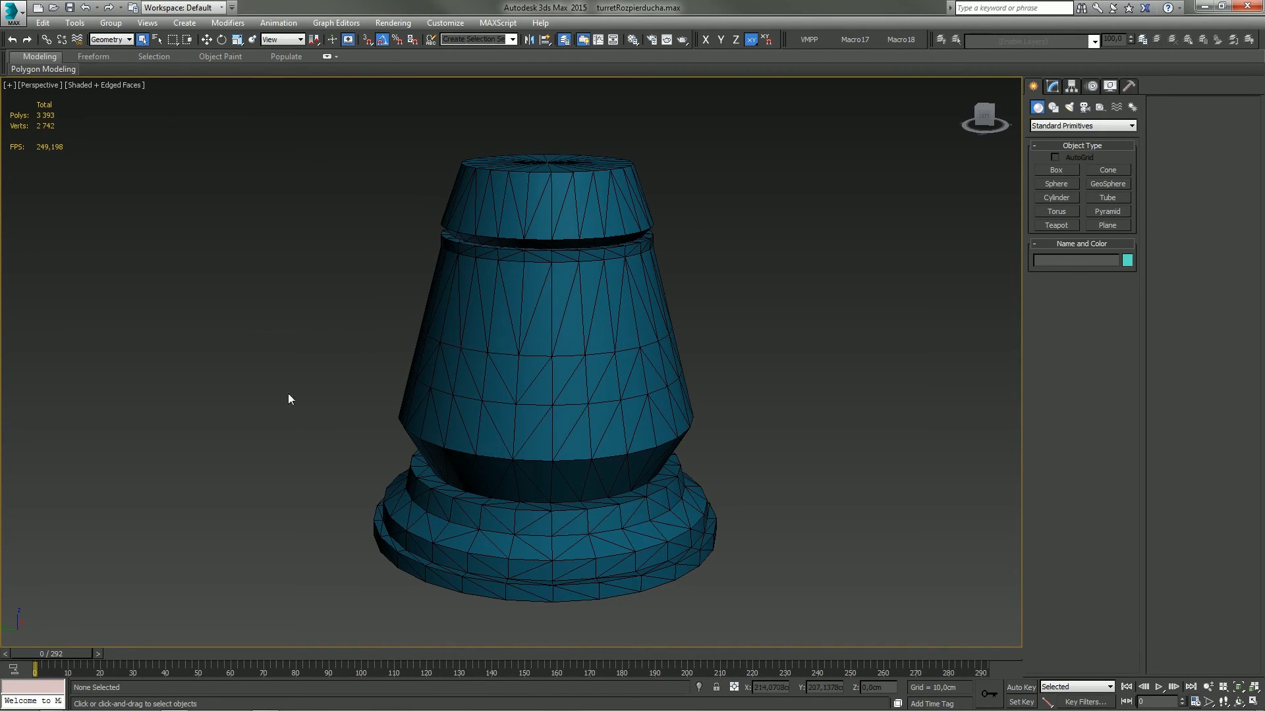
scroll(298, 522, down, 1)
middle_drag(355, 418, 342, 477)
scroll(327, 534, down, 2)
Step: Scrub the time slider forward and back to preview the turret assembling
drag(72, 653, 442, 664)
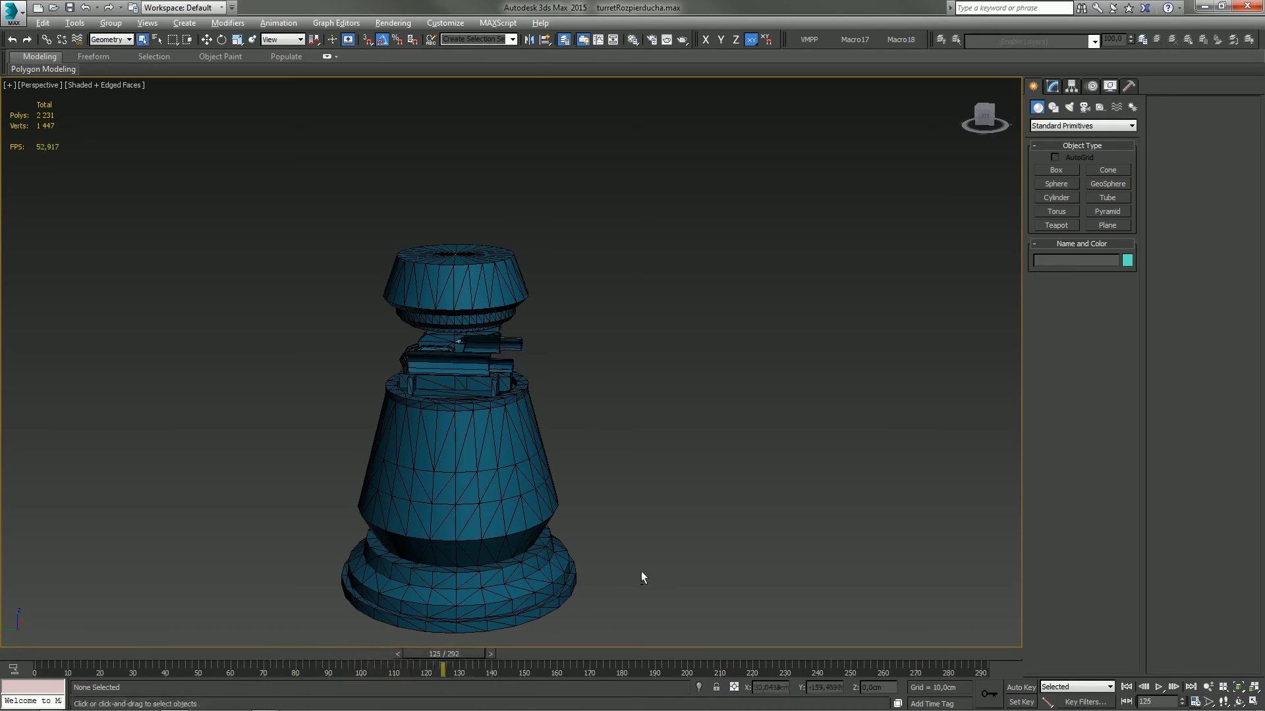
middle_drag(644, 578, 578, 578)
middle_drag(404, 502, 459, 633)
scroll(460, 633, up, 1)
mouse_move(428, 653)
mouse_down()
mouse_move(115, 655)
mouse_move(971, 669)
mouse_move(12, 677)
mouse_up()
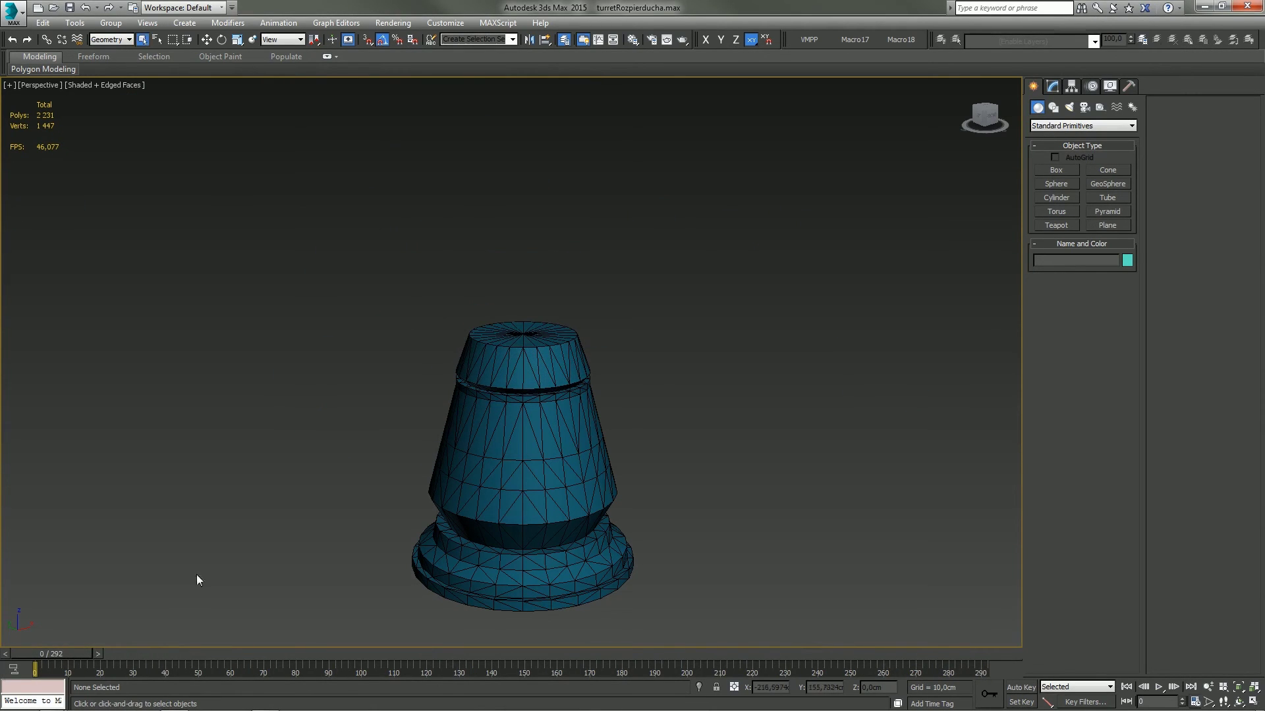
mouse_move(384, 479)
middle_down()
mouse_move(396, 410)
mouse_move(422, 395)
middle_up()
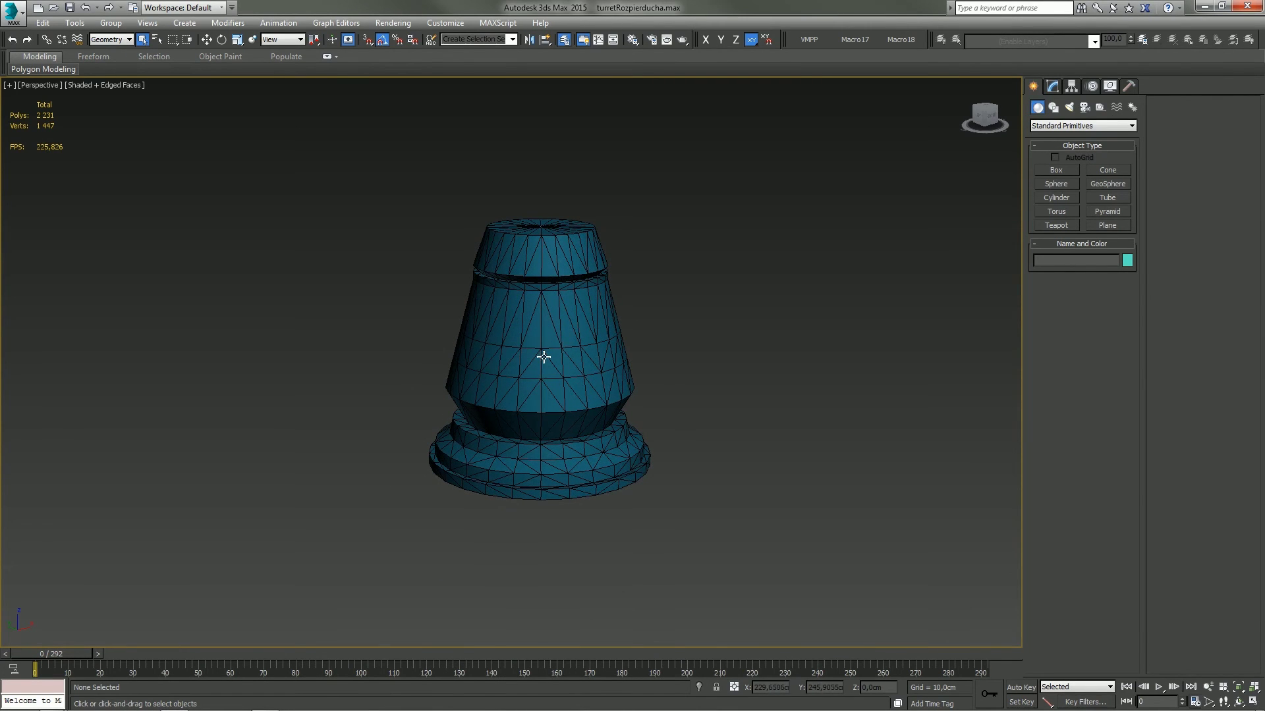
scroll(543, 355, up, 3)
mouse_move(69, 654)
mouse_down()
mouse_move(784, 670)
mouse_move(34, 670)
mouse_up()
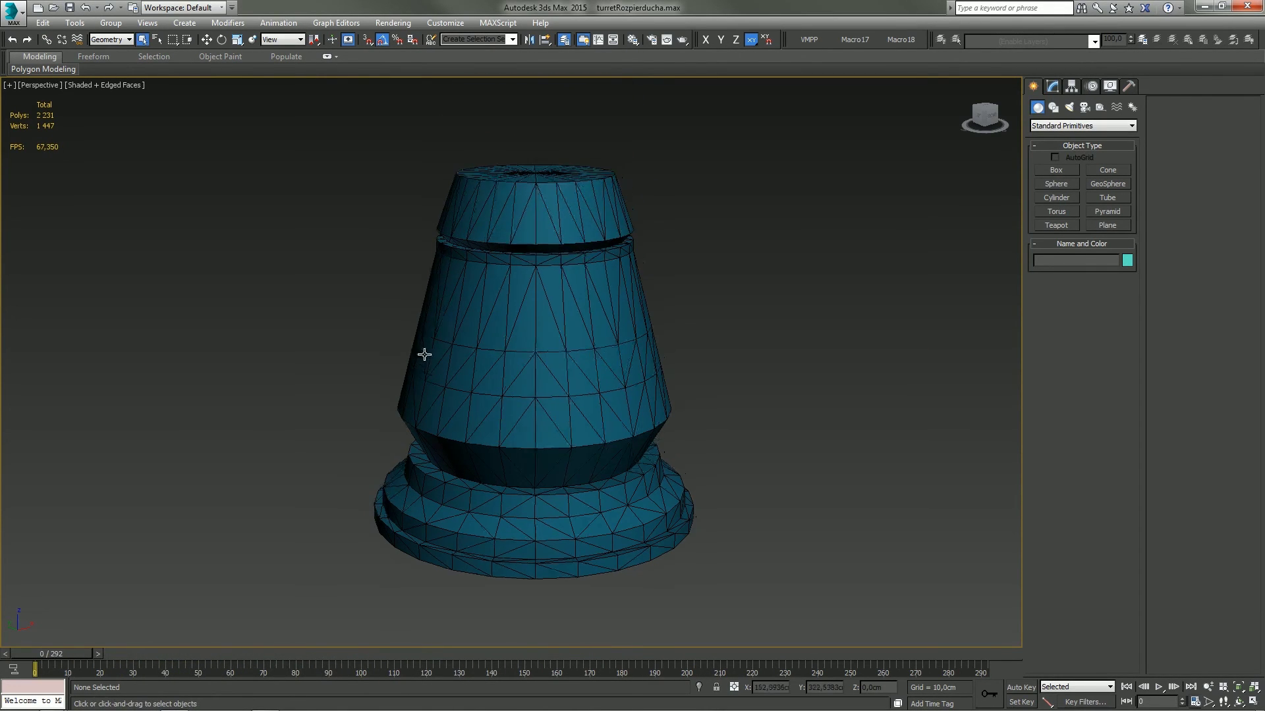
scroll(395, 395, down, 1)
scroll(461, 474, down, 2)
alt+middle_drag(536, 480, 482, 482)
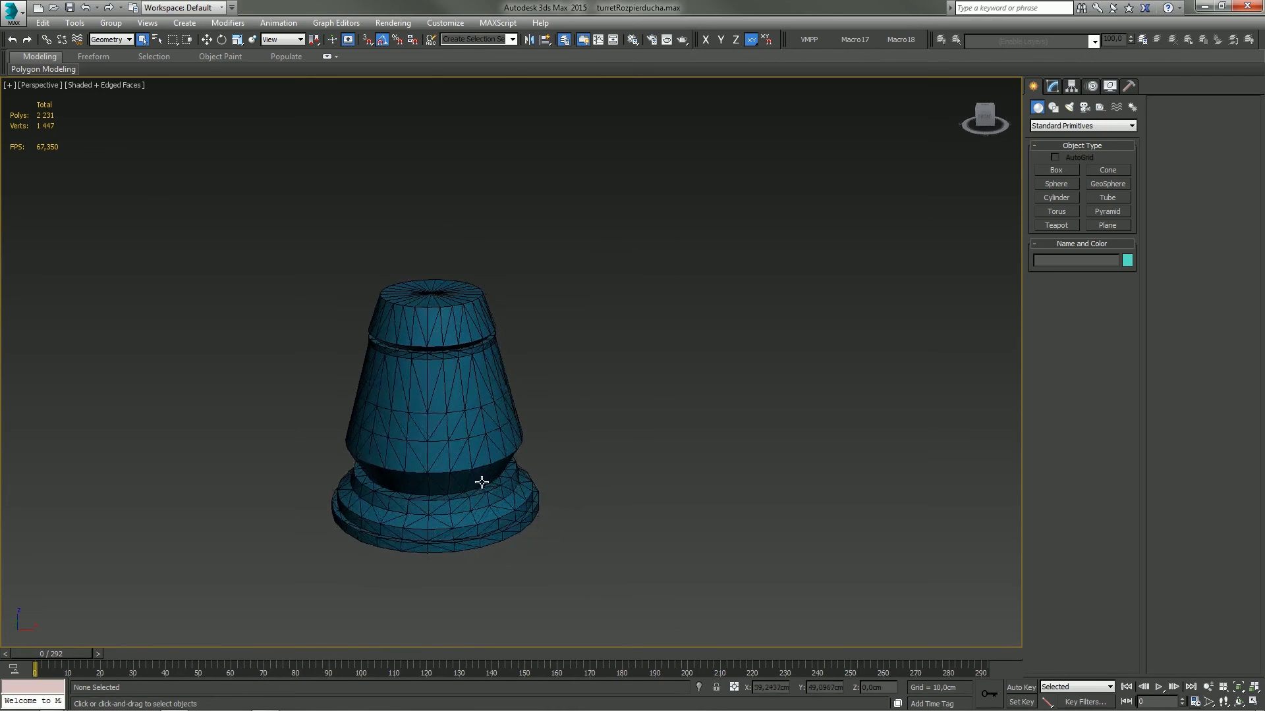
mouse_move(36, 670)
mouse_down()
mouse_move(267, 672)
mouse_move(34, 670)
mouse_up()
mouse_move(395, 464)
middle_down()
mouse_move(564, 375)
mouse_move(578, 432)
middle_up()
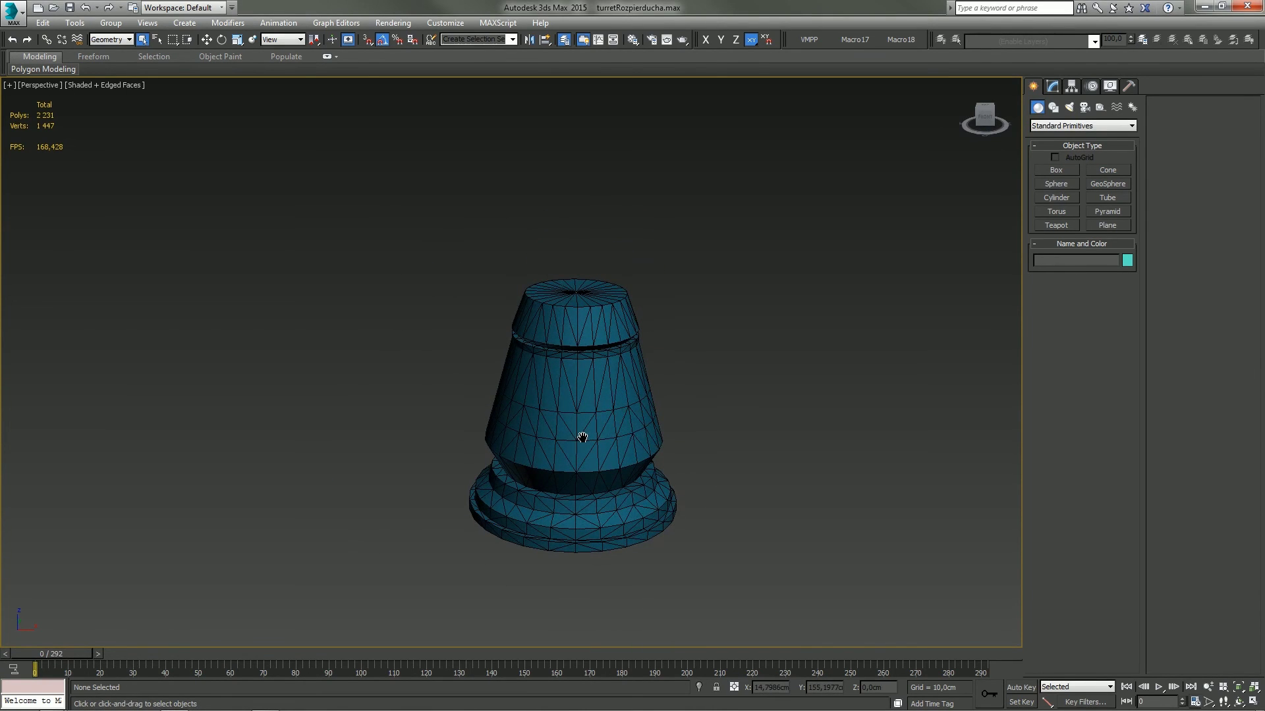
scroll(582, 437, up, 5)
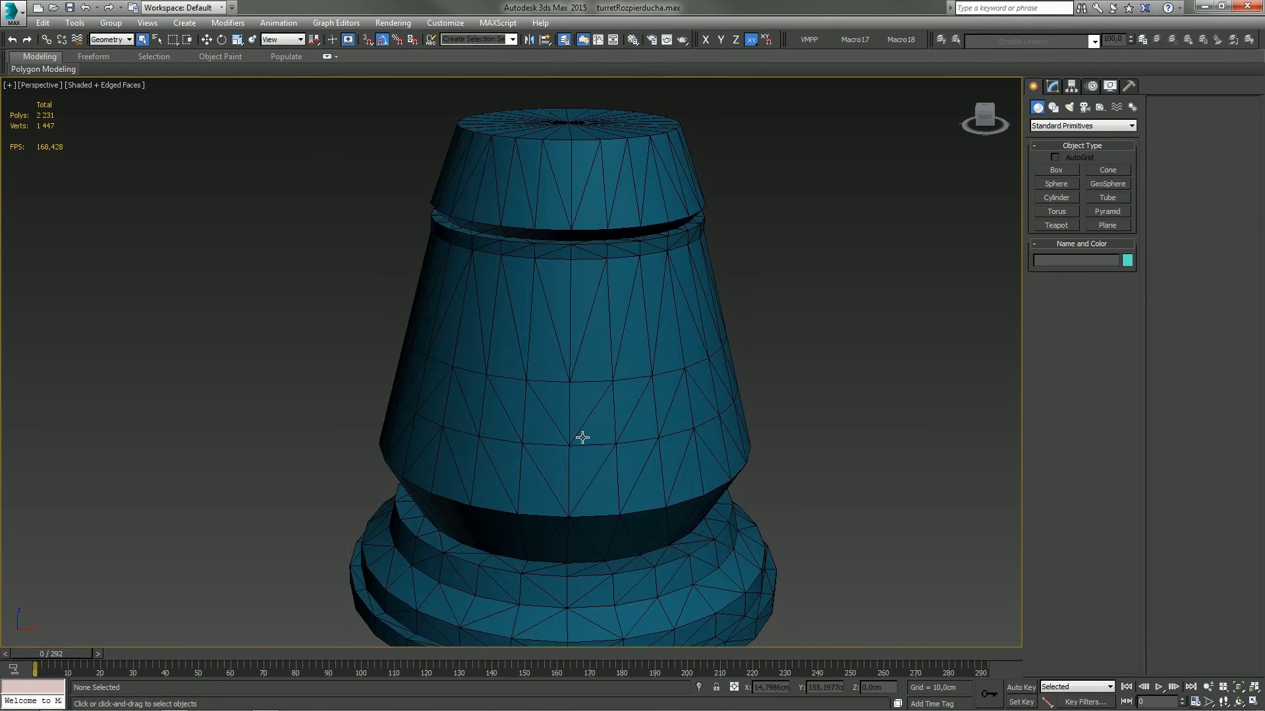
mouse_move(579, 457)
middle_down()
mouse_move(536, 455)
mouse_move(572, 457)
middle_up()
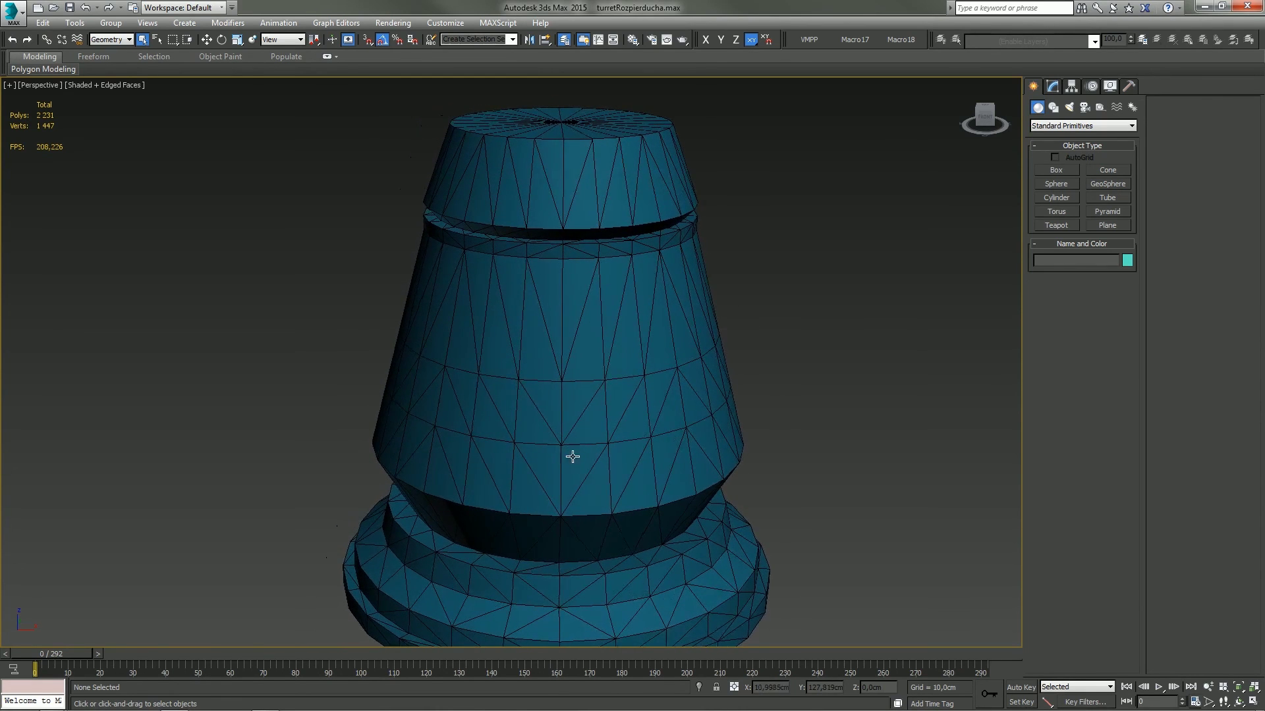
mouse_move(582, 404)
middle_down()
mouse_move(559, 466)
mouse_move(589, 442)
mouse_move(556, 448)
mouse_move(531, 432)
mouse_move(584, 392)
middle_up()
mouse_move(66, 654)
mouse_down()
mouse_move(863, 649)
mouse_move(1010, 635)
mouse_move(171, 621)
mouse_move(26, 652)
mouse_up()
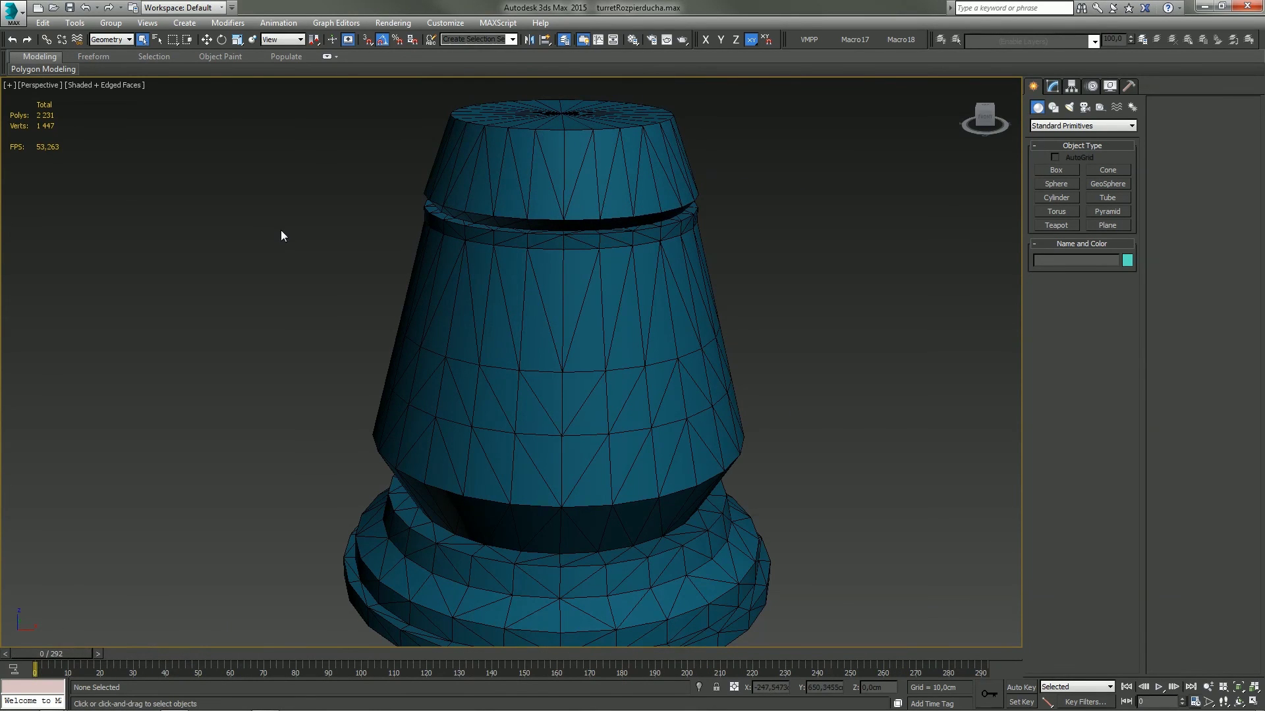